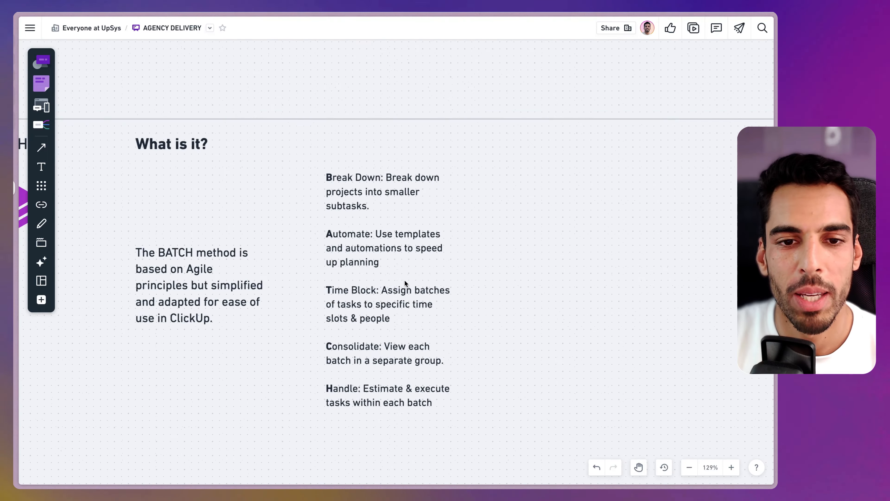
pyautogui.scroll(2, 404, 280)
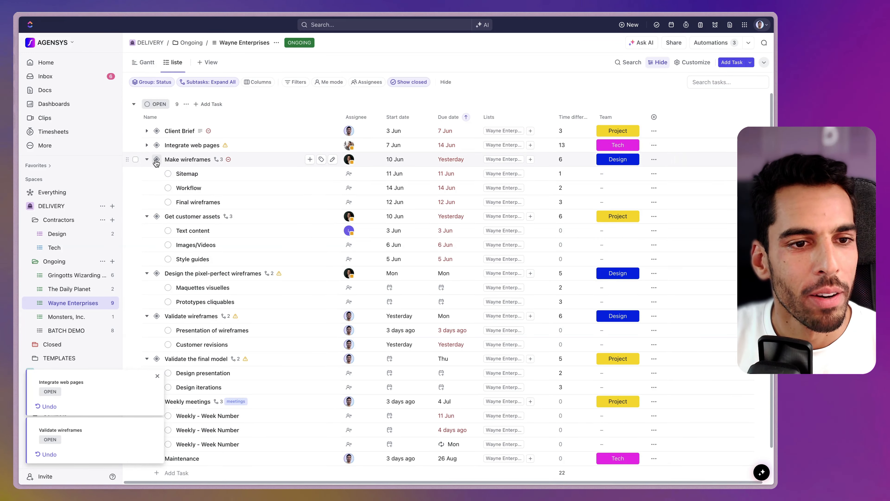
# Collapse all six tasks' subtasks, then expand only Make wireframes and Get customer assets
pyautogui.click(147, 160)
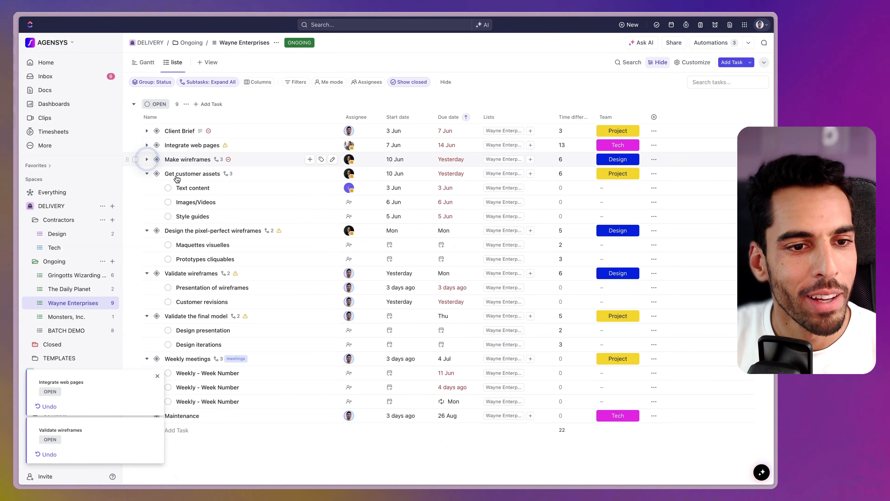
pyautogui.click(146, 173)
pyautogui.click(146, 188)
pyautogui.click(147, 201)
pyautogui.click(148, 217)
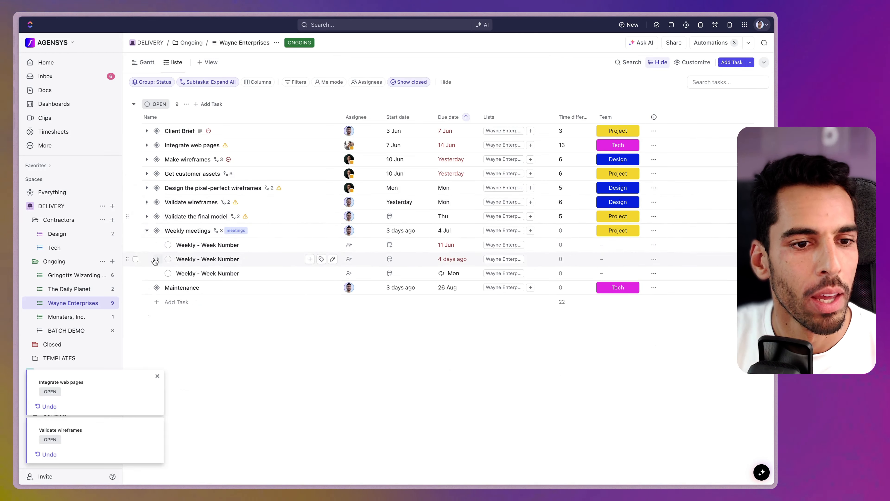
pyautogui.click(147, 231)
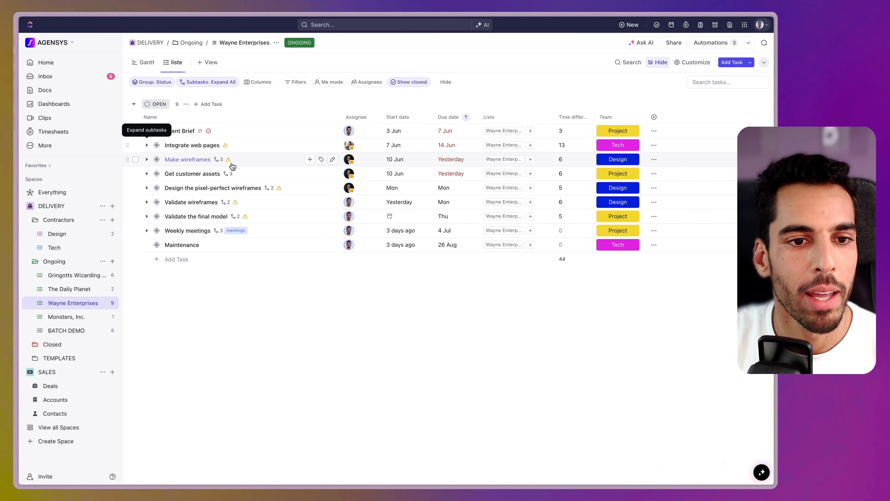
pyautogui.click(218, 160)
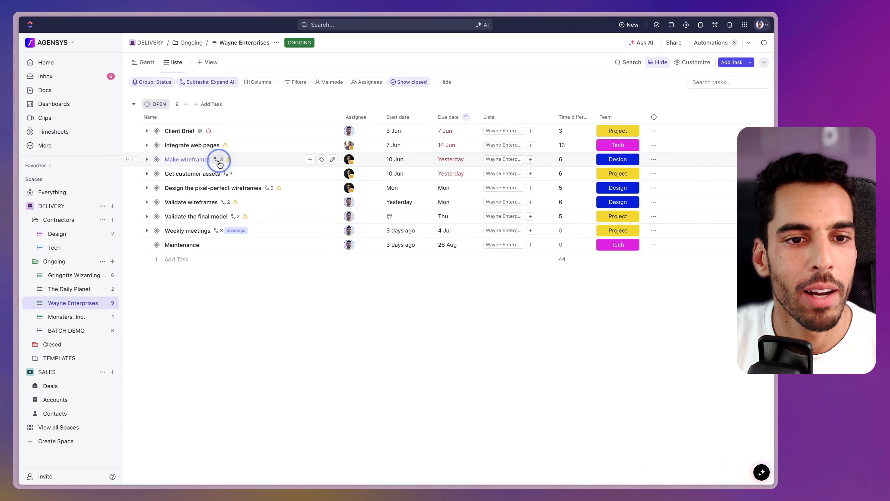
pyautogui.click(228, 230)
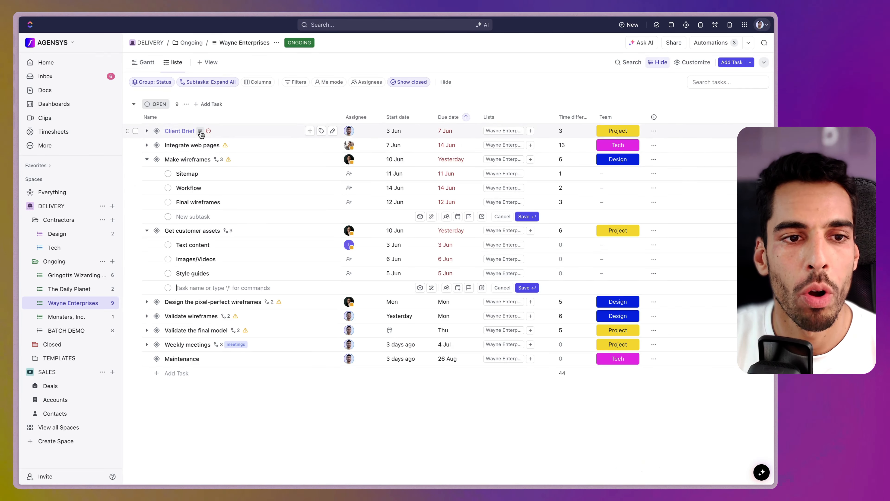
# Read through Client Brief's description preview
pyautogui.moveTo(201, 135)
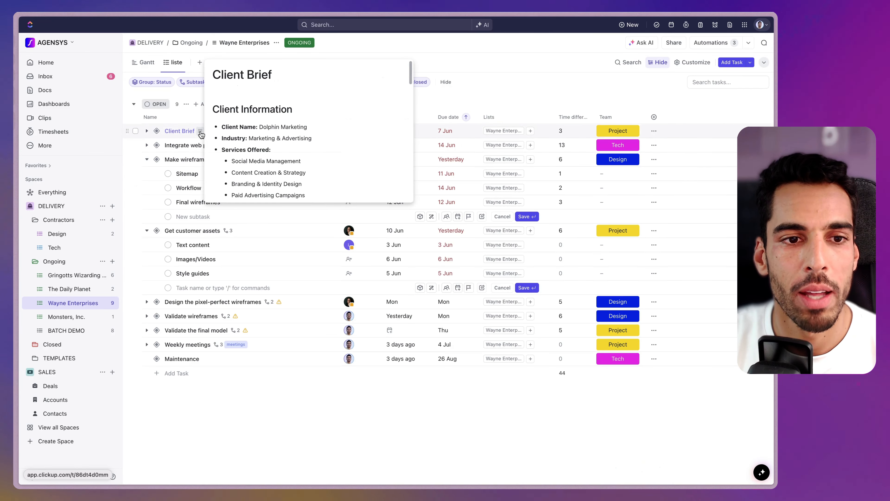
pyautogui.scroll(-8, 268, 130)
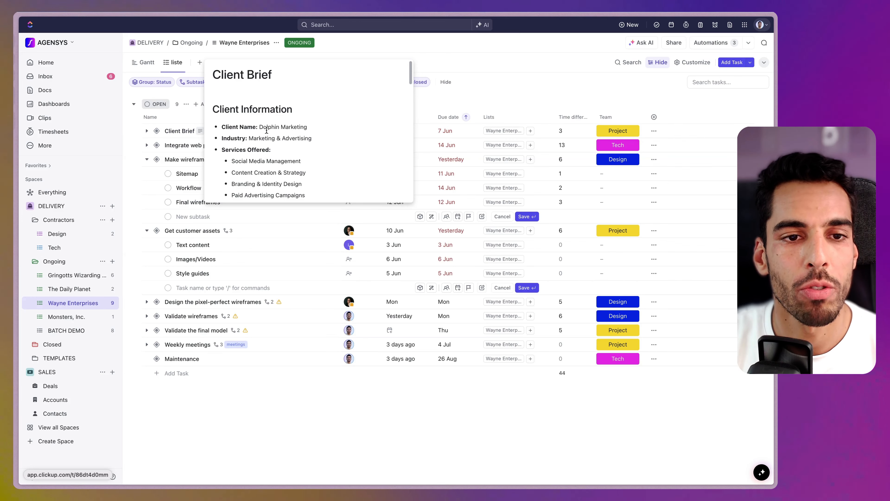
pyautogui.scroll(-8, 268, 130)
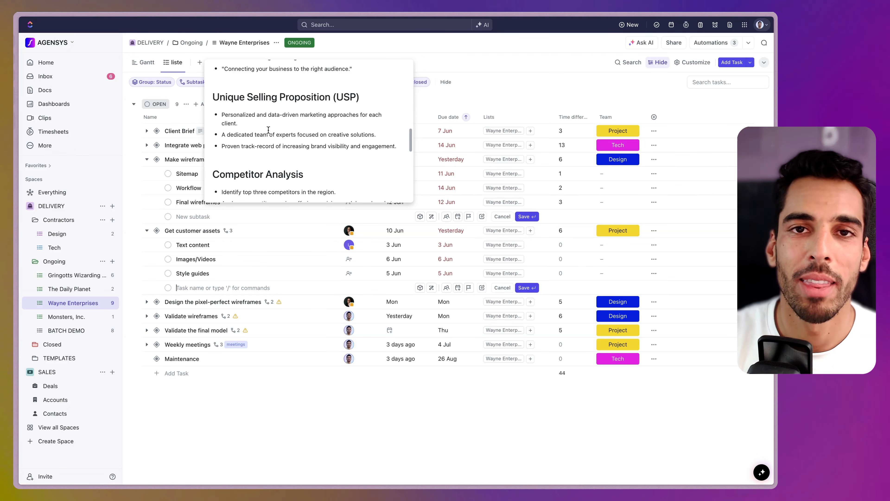
# Collapse Make wireframes and hide the time difference column
pyautogui.click(146, 159)
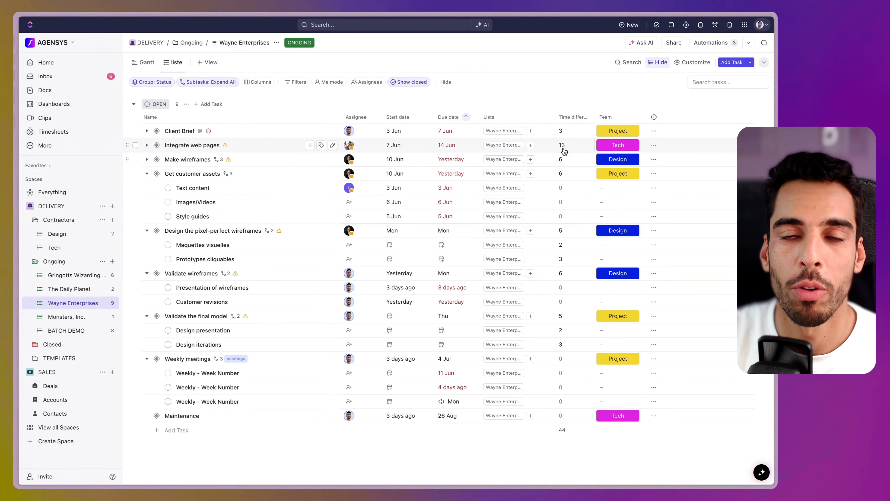
pyautogui.click(571, 118)
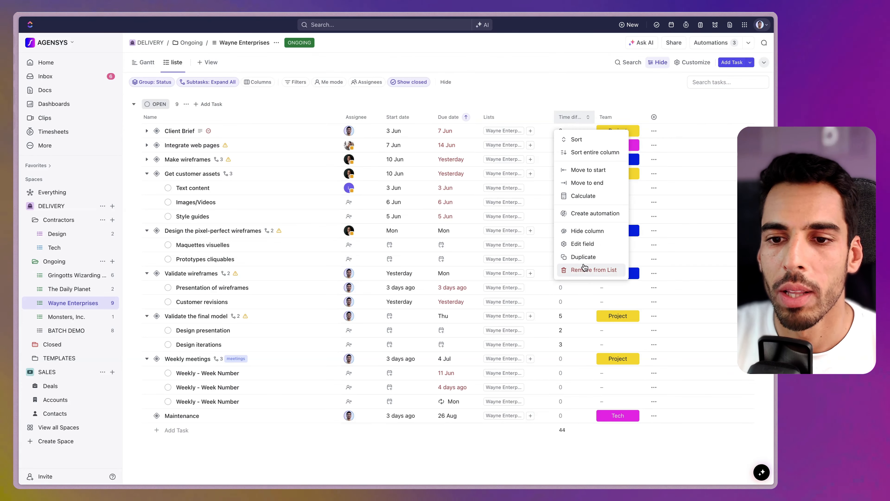
pyautogui.click(581, 233)
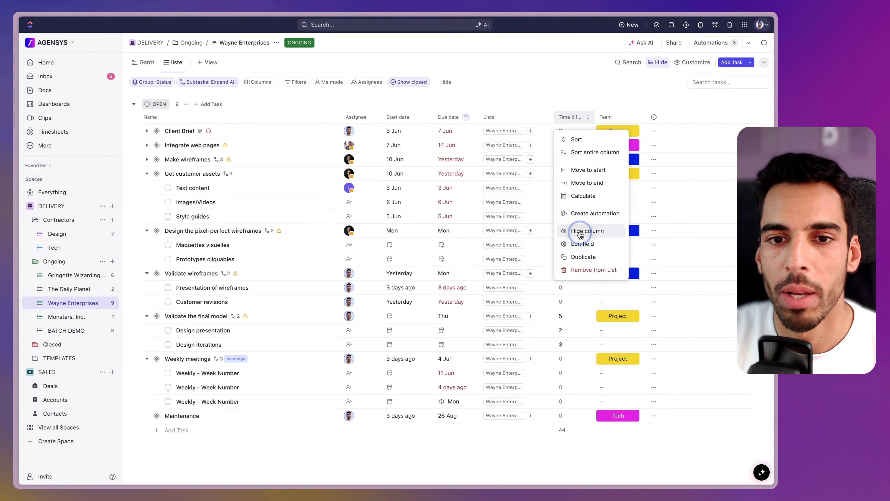
# Add the BATCH and Points fields as list columns
pyautogui.click(491, 117)
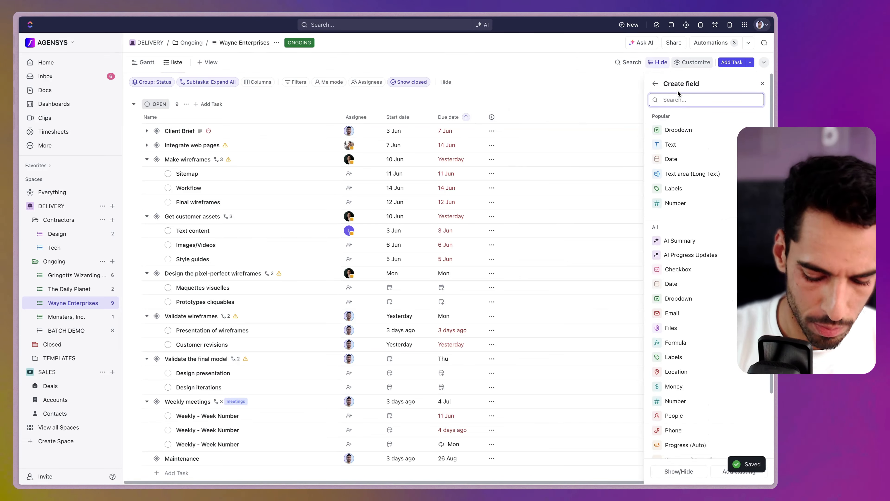
pyautogui.write('bat')
pyautogui.click(760, 128)
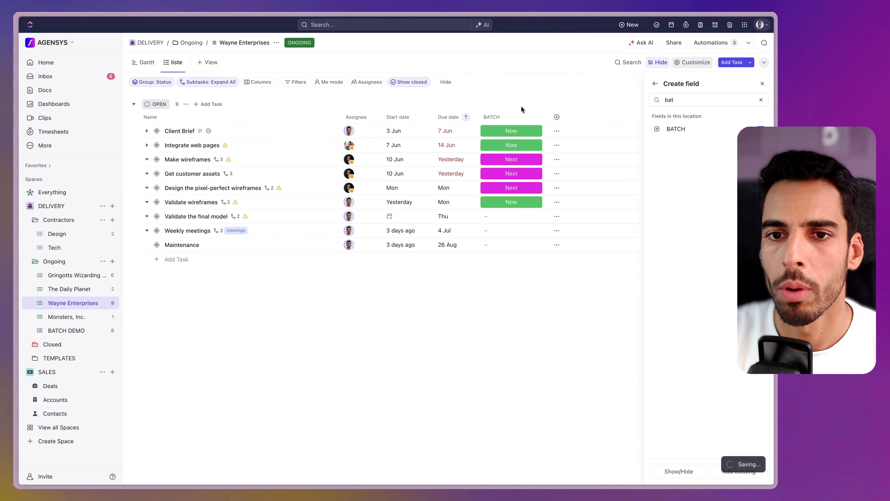
pyautogui.doubleClick(682, 99)
pyautogui.write('poi')
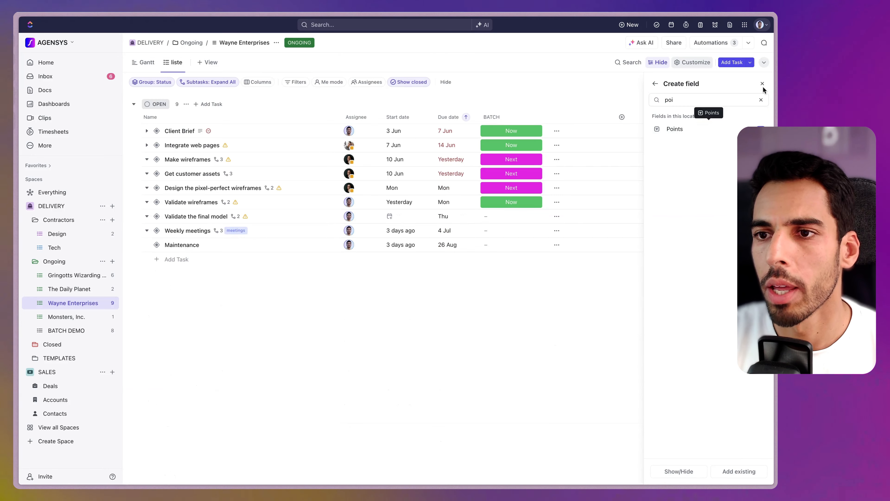
pyautogui.click(760, 129)
pyautogui.click(763, 84)
# Check the Points and BATCH value options for Make wireframes and Client Brief without changing them
pyautogui.click(567, 161)
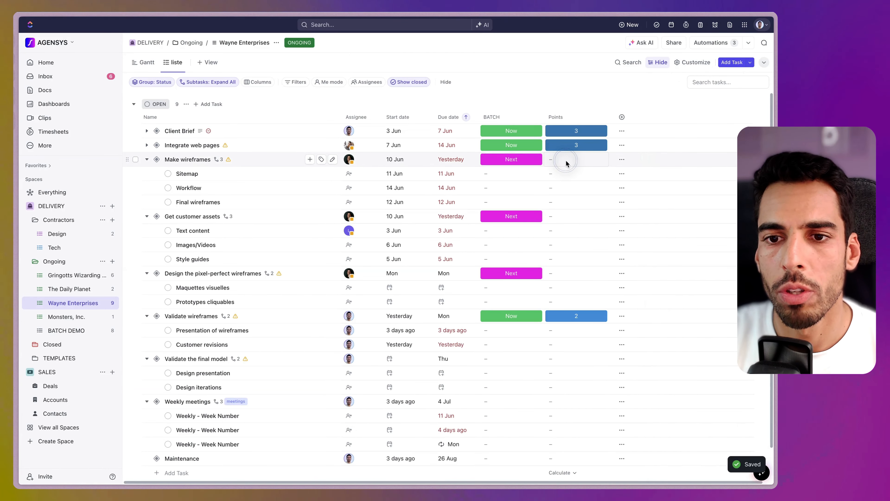
pyautogui.click(521, 132)
pyautogui.click(511, 128)
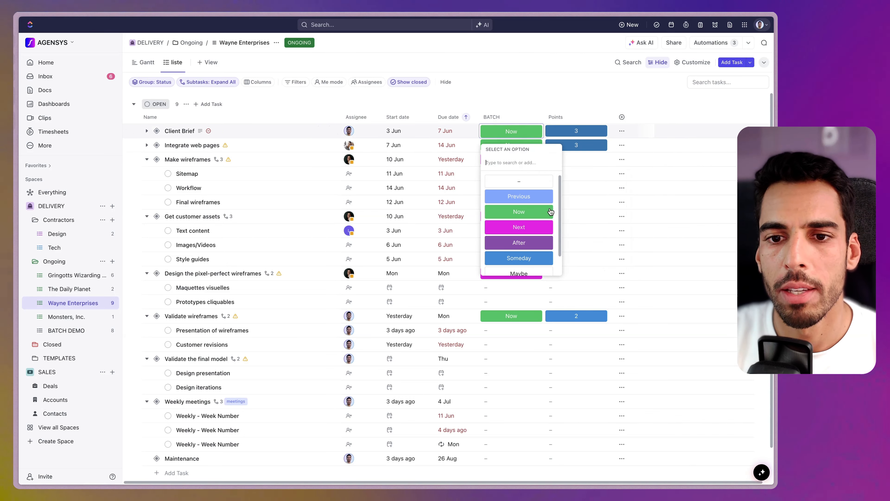
pyautogui.scroll(-1, 522, 203)
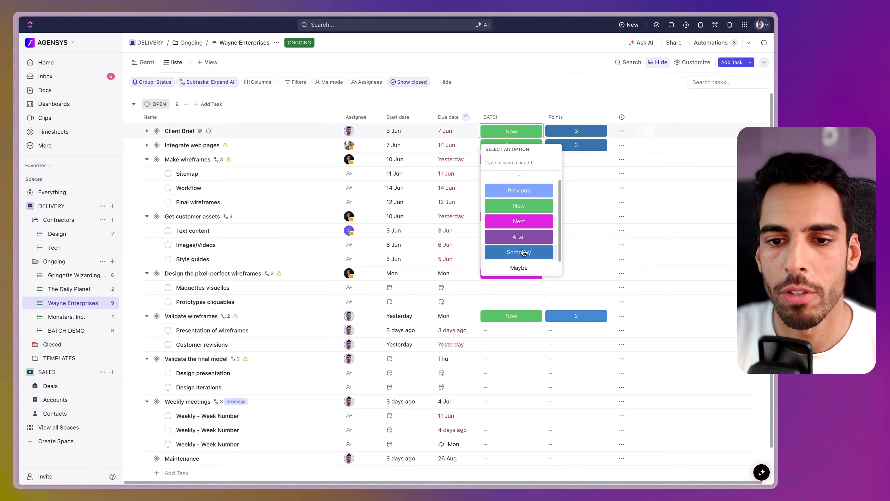
pyautogui.click(567, 118)
pyautogui.click(572, 131)
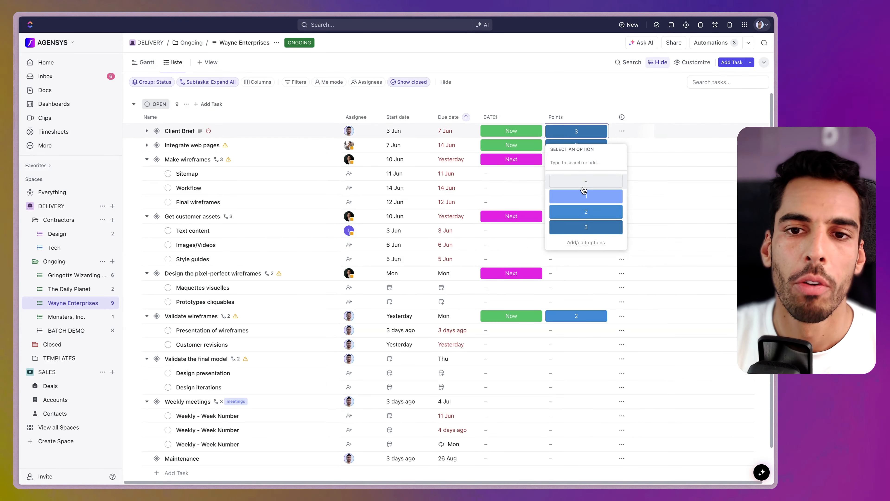
pyautogui.click(539, 111)
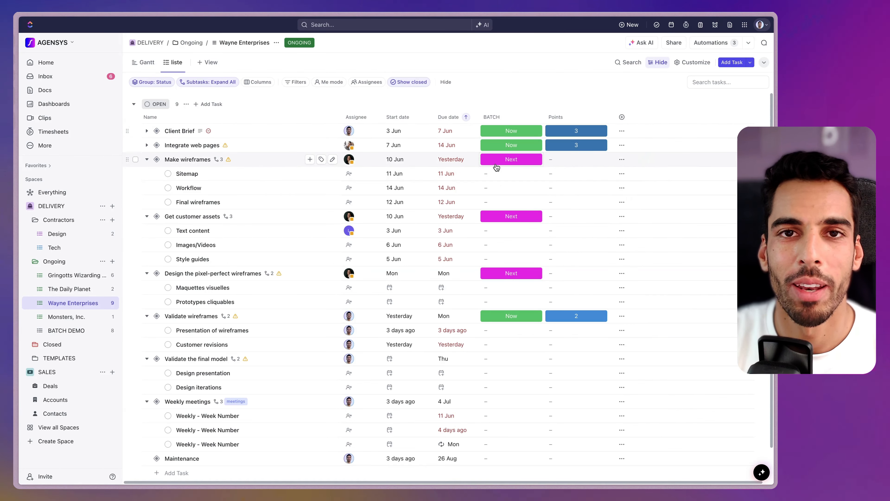
# Open Automation #9 for editing from the DELIVERY space's Automations manager
pyautogui.click(51, 207)
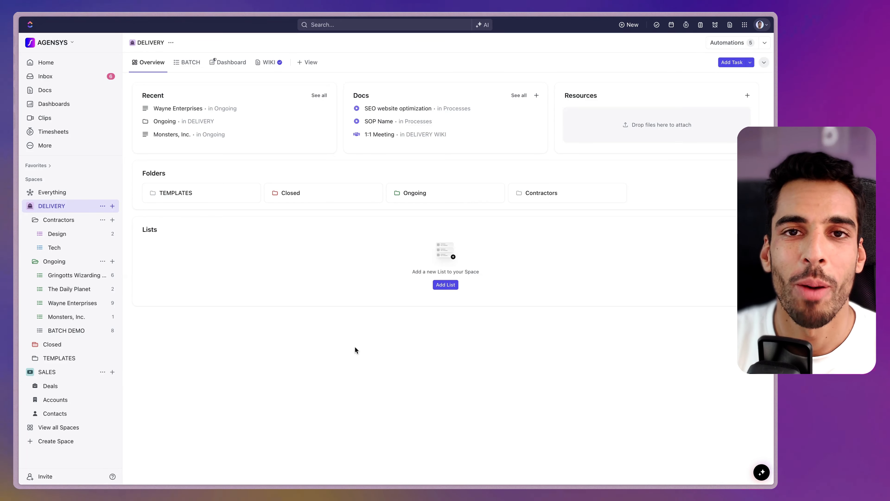
pyautogui.click(742, 46)
pyautogui.click(603, 122)
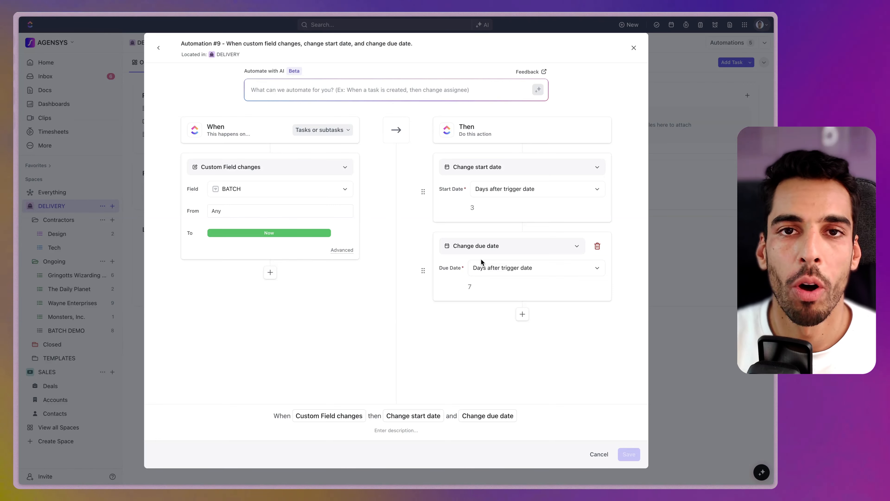
# Rename Automation #9 to 'Current Batch' and save it
pyautogui.click(234, 42)
pyautogui.write('Current Batch')
pyautogui.press('Return')
pyautogui.click(626, 453)
# Duplicate it as 'NEXT BATCH', triggered by BATCH becoming Next, with start date offset 10
pyautogui.click(590, 124)
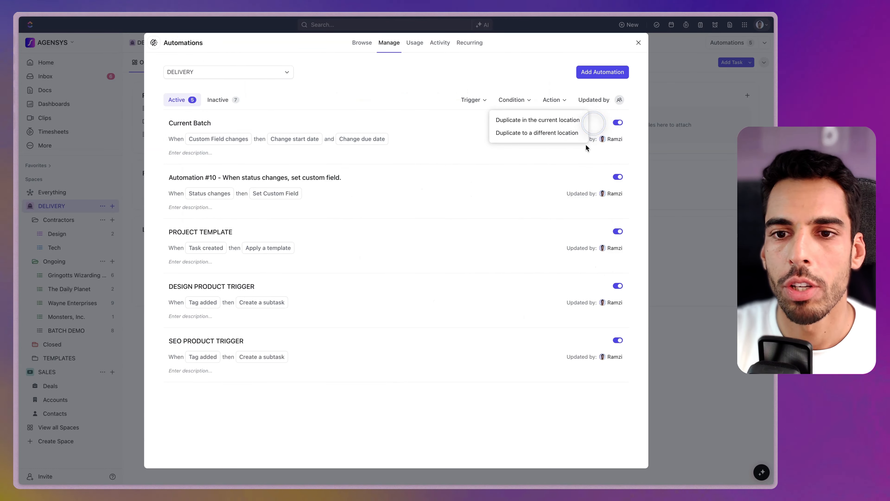
pyautogui.click(529, 120)
pyautogui.click(289, 194)
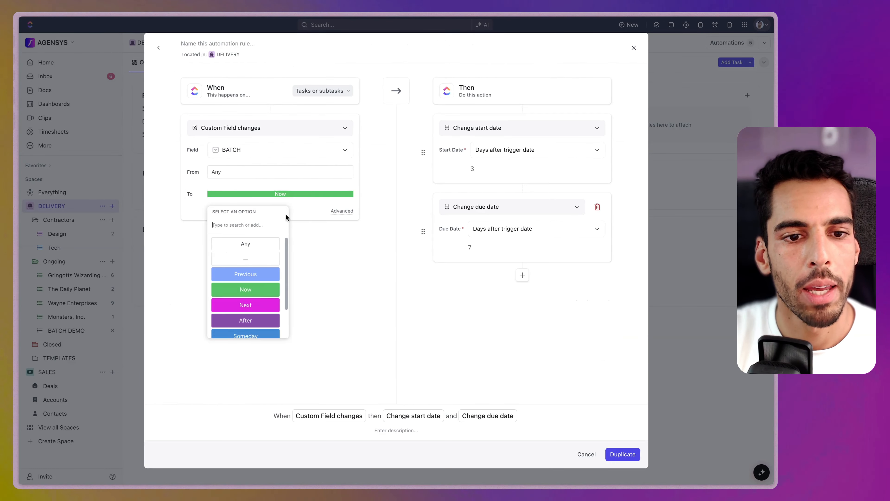
pyautogui.click(256, 304)
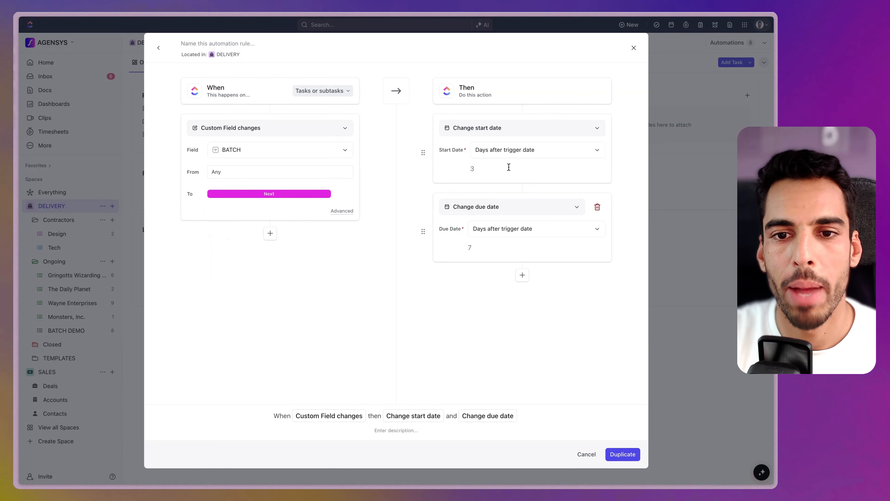
pyautogui.click(480, 170)
pyautogui.press('BackSpace')
pyautogui.write('10')
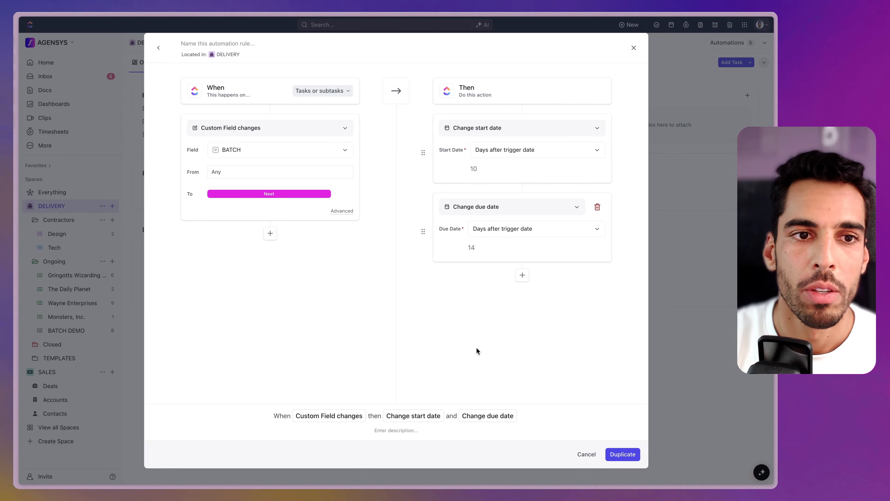
pyautogui.click(221, 48)
pyautogui.write('NEXT BATCH')
pyautogui.press('Return')
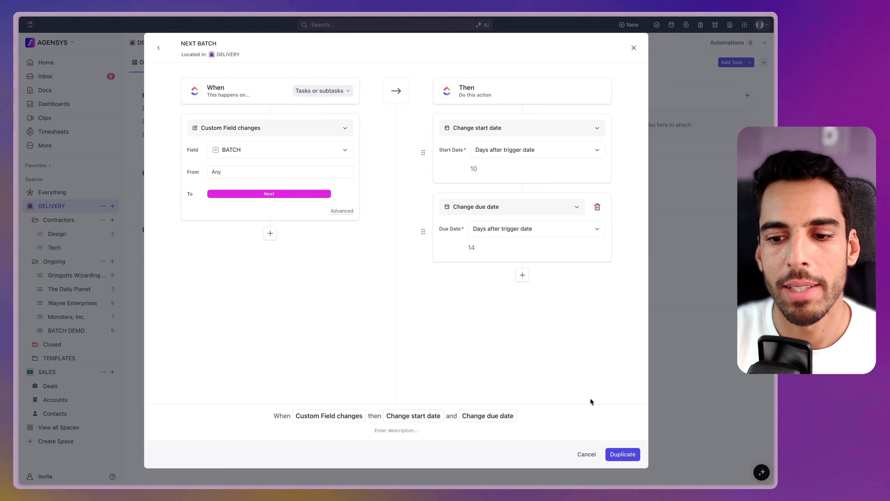
pyautogui.click(623, 454)
# Rename Automation #10 to 'Previous BATCH' and save it
pyautogui.click(601, 233)
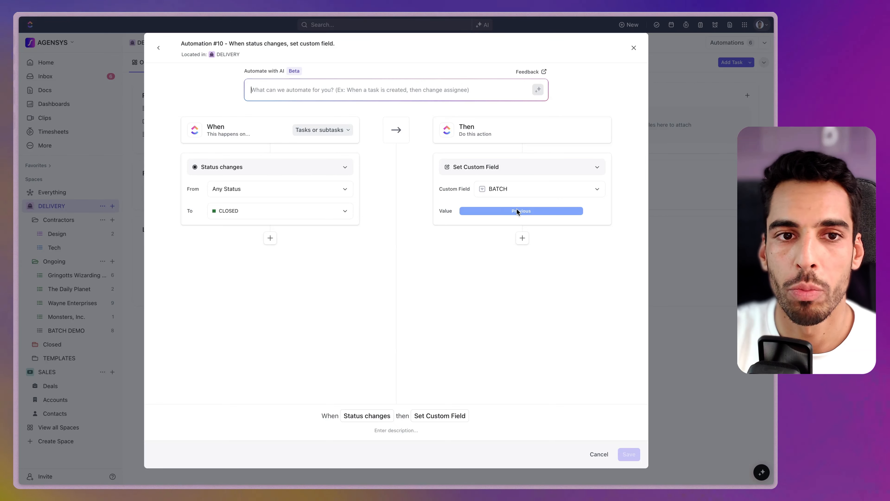
pyautogui.click(240, 43)
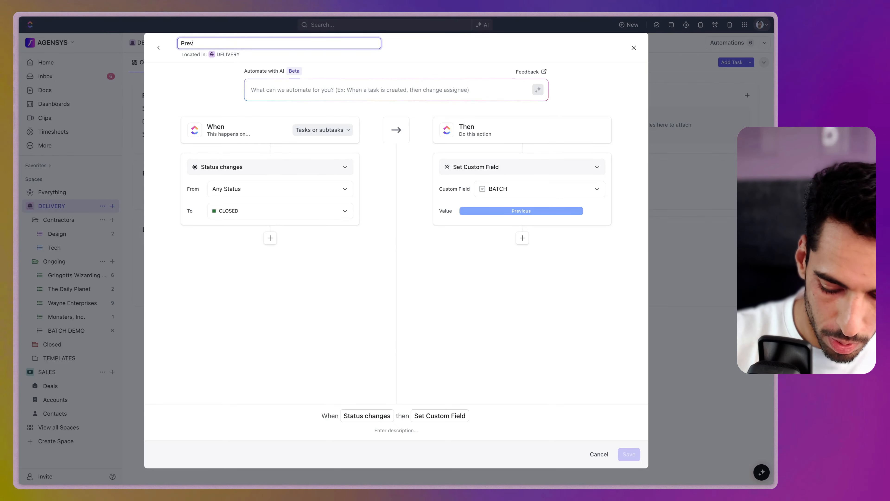
pyautogui.write('Previous BATCH')
pyautogui.press('Return')
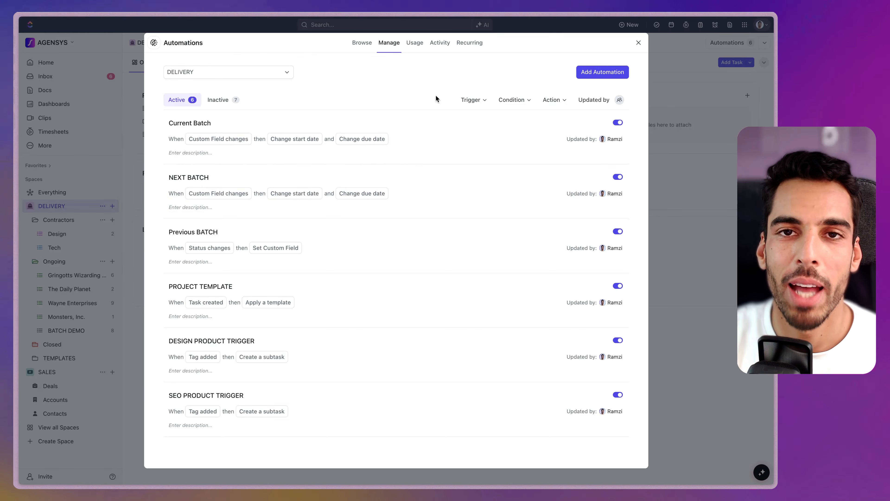
# Set BATCH to Now for Client Brief, Integrate web pages and Weekly meetings
pyautogui.click(637, 42)
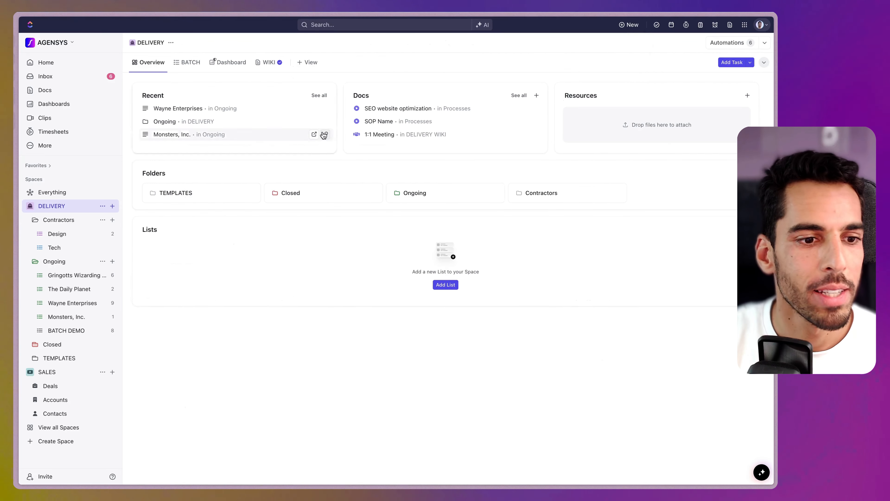
pyautogui.click(78, 304)
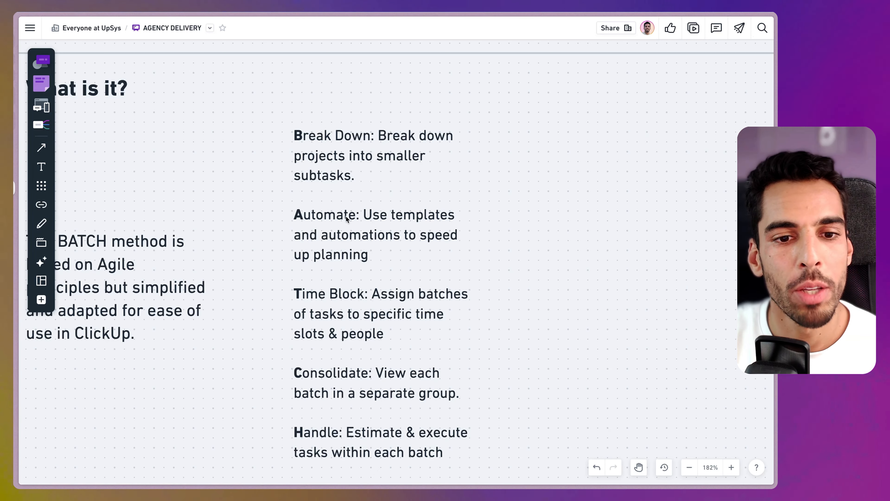
pyautogui.scroll(-2, 350, 311)
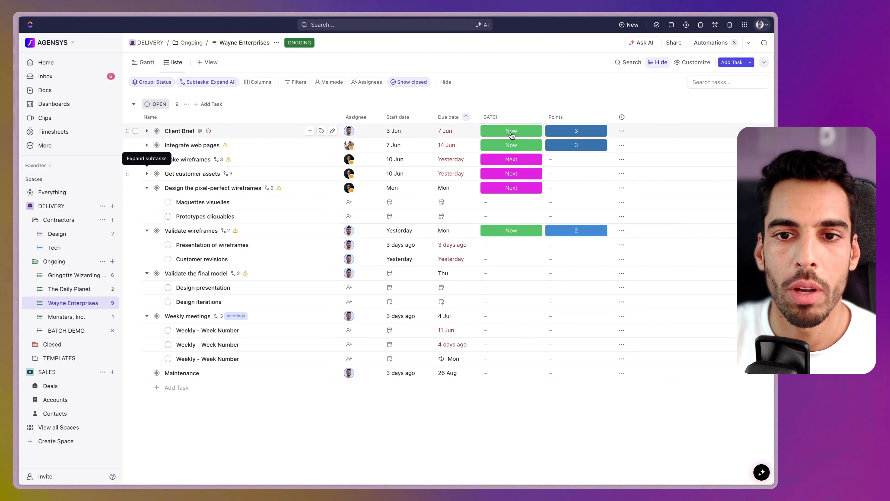
pyautogui.click(512, 133)
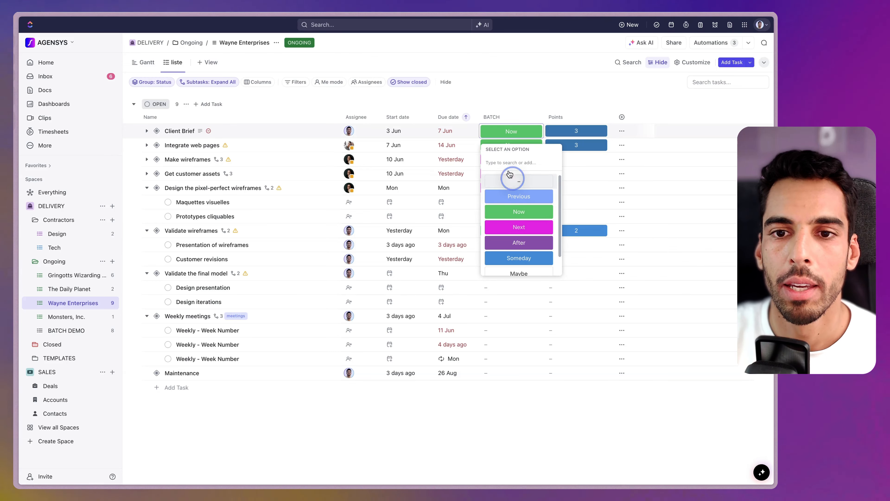
pyautogui.click(513, 178)
pyautogui.click(504, 133)
pyautogui.click(520, 212)
pyautogui.click(488, 144)
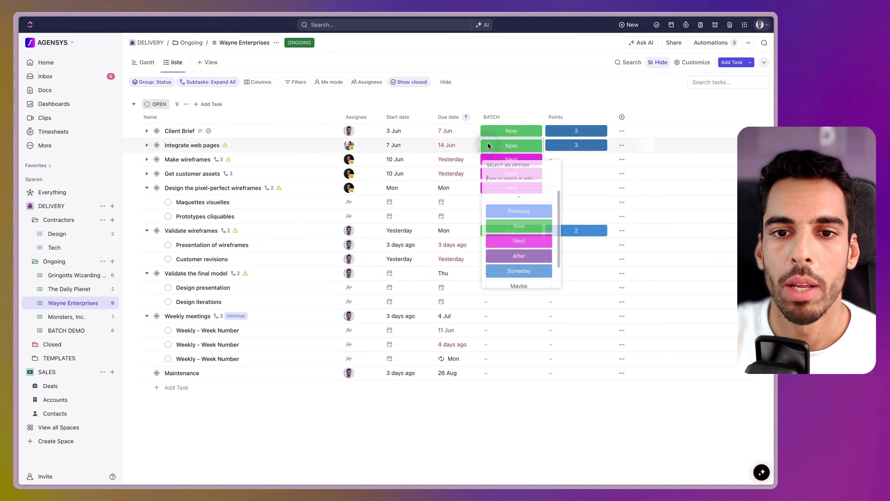
pyautogui.click(509, 197)
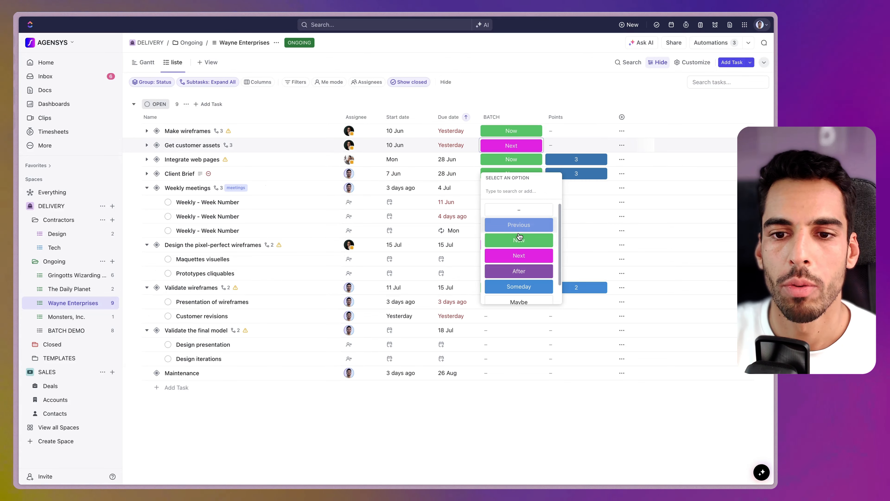
pyautogui.click(519, 236)
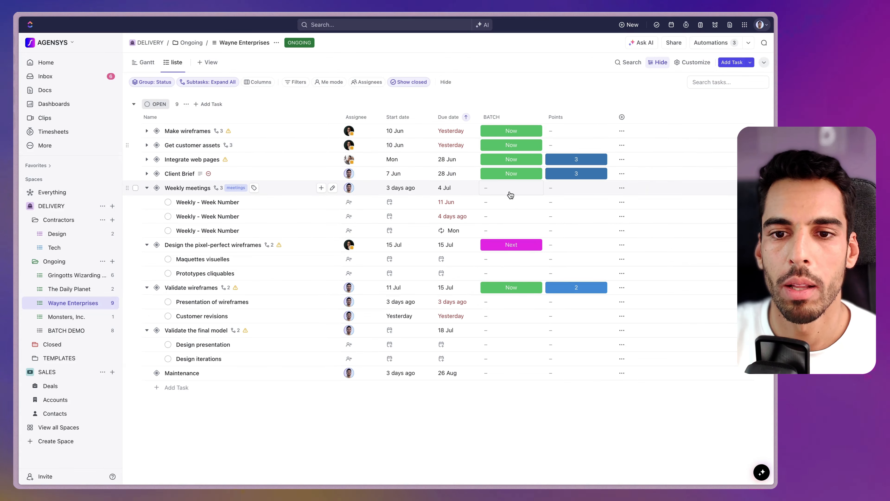
pyautogui.click(511, 191)
pyautogui.click(519, 268)
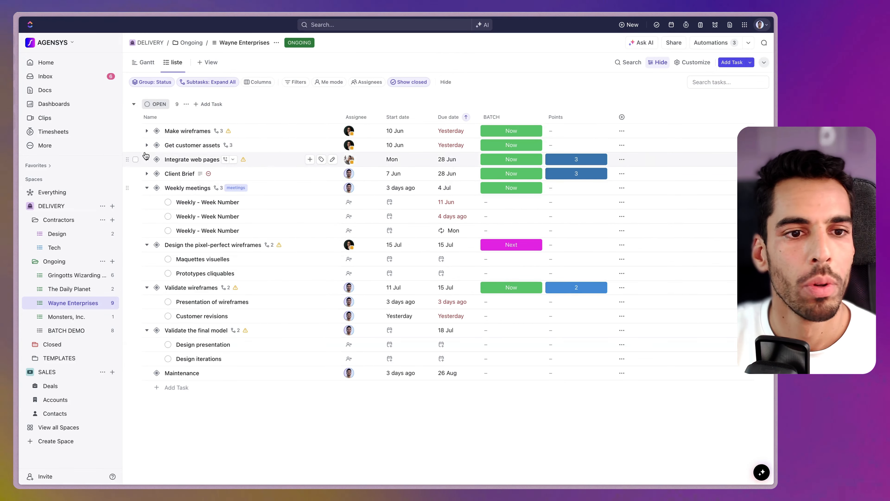
# Set BATCH to Now for Text content, Images/Videos, Style guides, Sitemap, Workflow and Final wireframes
pyautogui.click(225, 145)
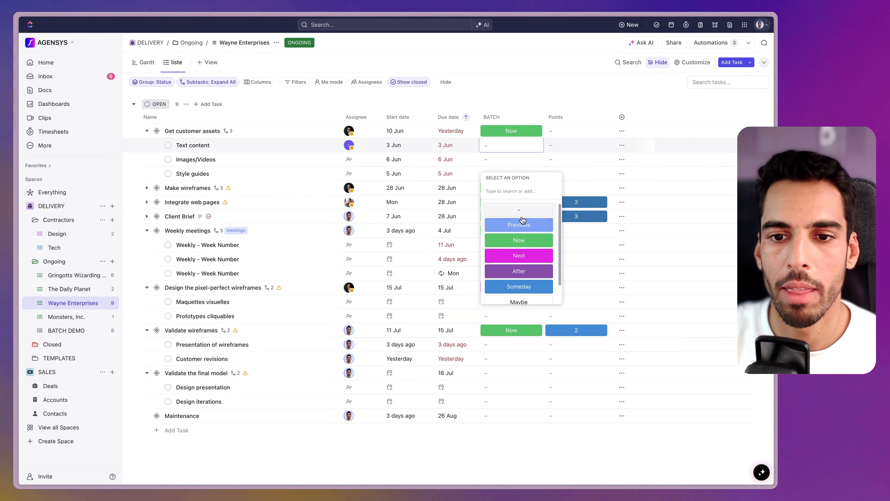
pyautogui.click(521, 240)
pyautogui.click(505, 159)
pyautogui.click(513, 239)
pyautogui.click(498, 174)
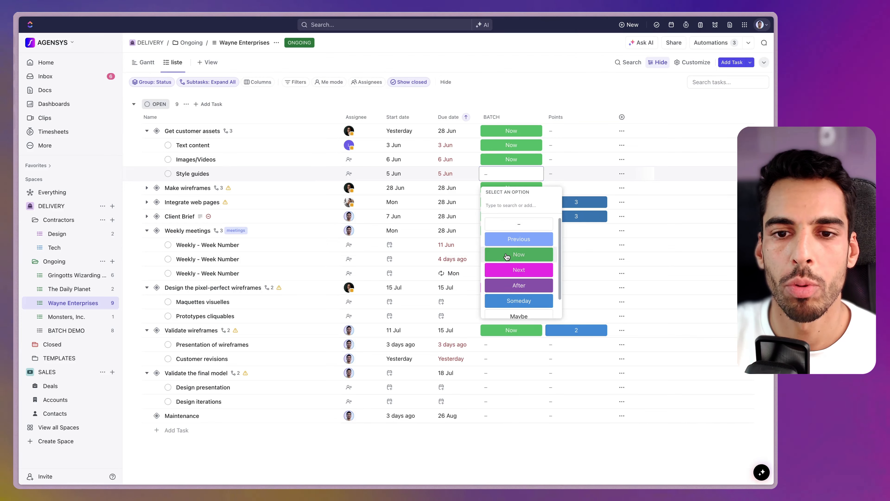
pyautogui.click(514, 254)
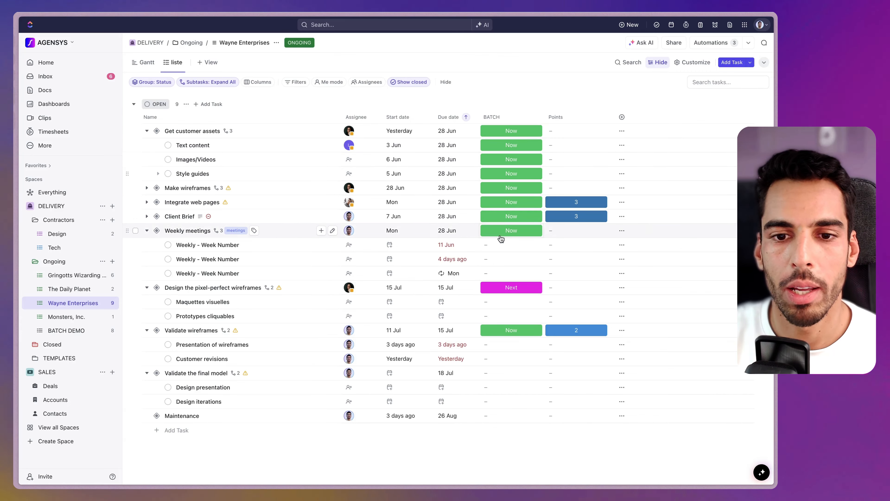
pyautogui.click(505, 202)
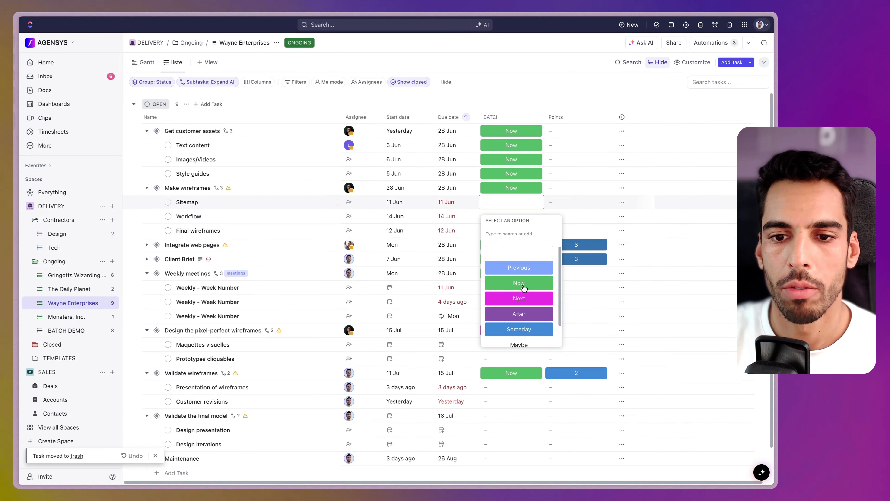
pyautogui.click(521, 284)
pyautogui.click(494, 216)
pyautogui.click(515, 297)
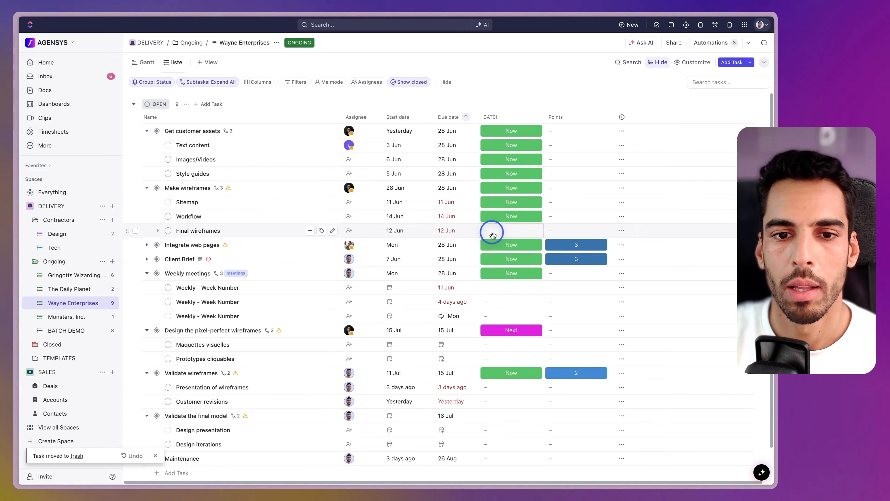
pyautogui.click(494, 230)
pyautogui.click(511, 311)
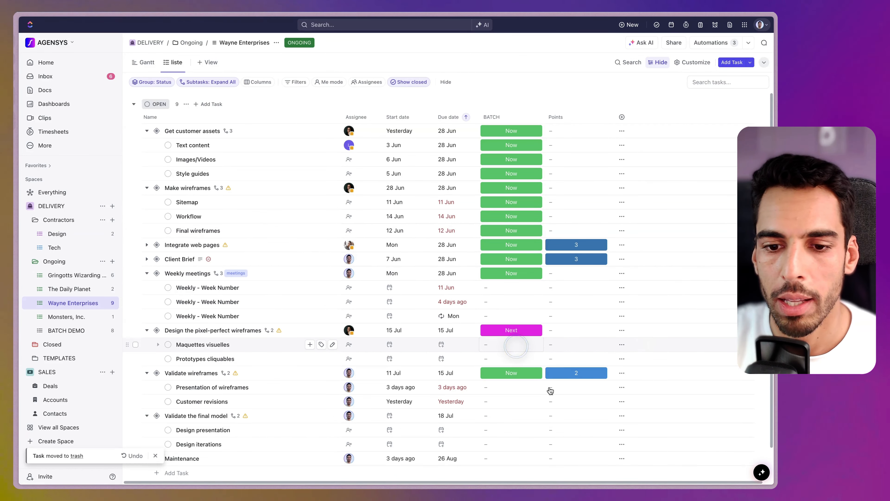
# Set BATCH to Next for Maquettes visuelles, Prototypes cliquables and Presentation of wireframes
pyautogui.click(507, 344)
pyautogui.click(517, 434)
pyautogui.click(501, 358)
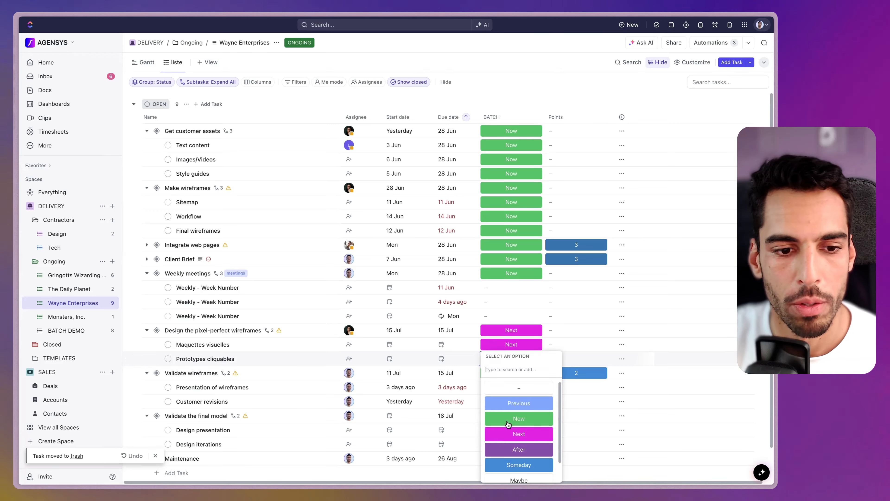
pyautogui.scroll(-1, 508, 414)
pyautogui.click(514, 416)
pyautogui.click(506, 354)
pyautogui.click(511, 477)
# Set Customer revisions to After, Design presentation and Design iterations to Someday, Maintenance to Maybe
pyautogui.click(493, 369)
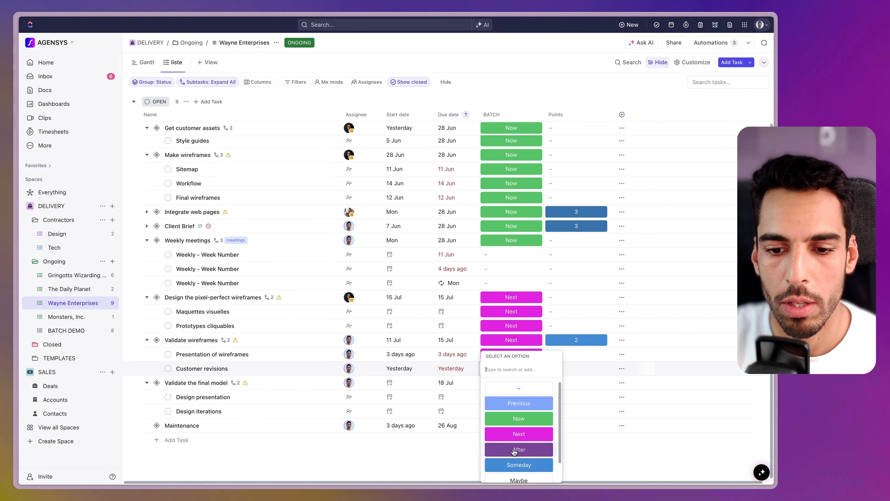
pyautogui.click(509, 446)
pyautogui.click(497, 397)
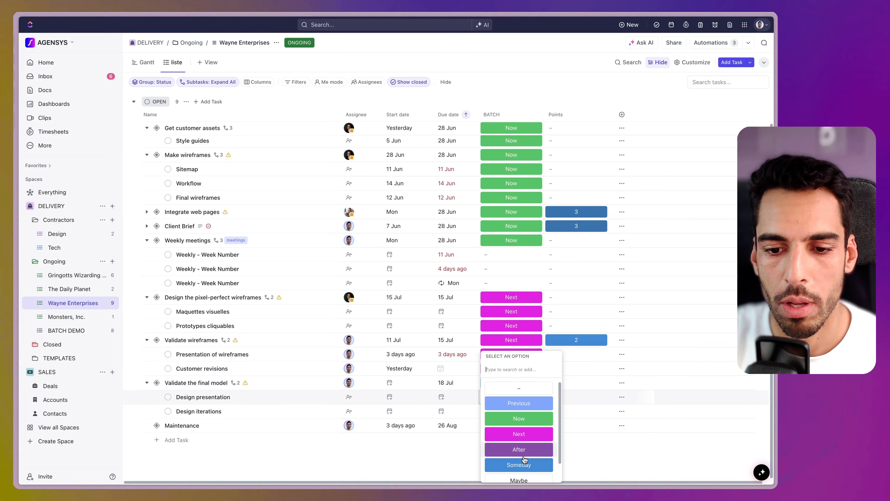
pyautogui.click(516, 462)
pyautogui.click(502, 411)
pyautogui.click(519, 465)
pyautogui.click(503, 425)
pyautogui.click(519, 480)
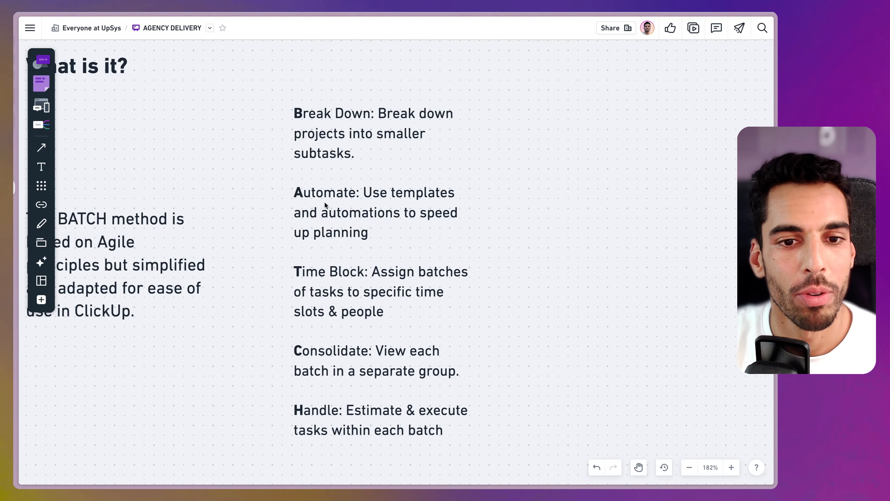
pyautogui.scroll(-2, 367, 283)
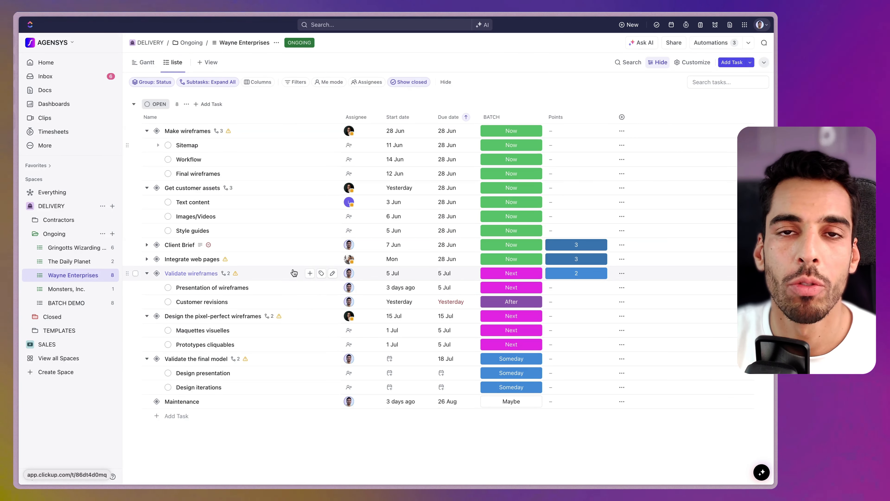
# Show subtasks as separate tasks, group by BATCH instead of Status, and hide closed tasks
pyautogui.click(198, 83)
pyautogui.click(206, 141)
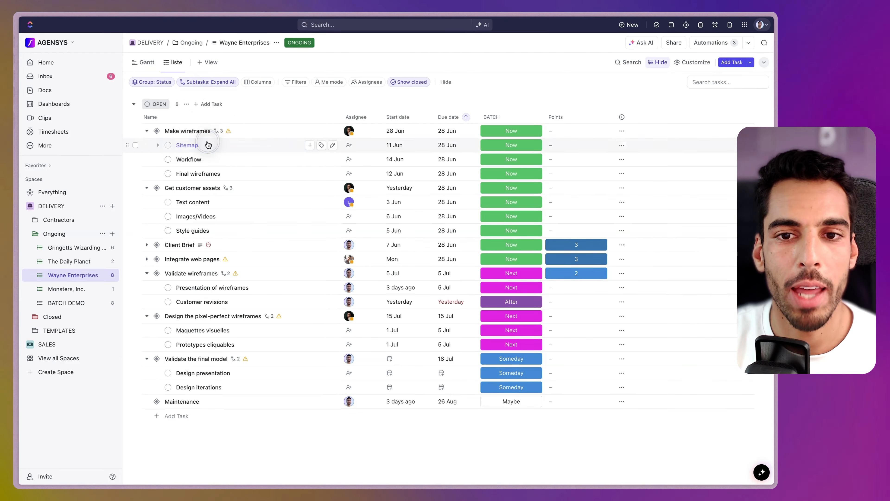
pyautogui.click(154, 84)
pyautogui.click(169, 113)
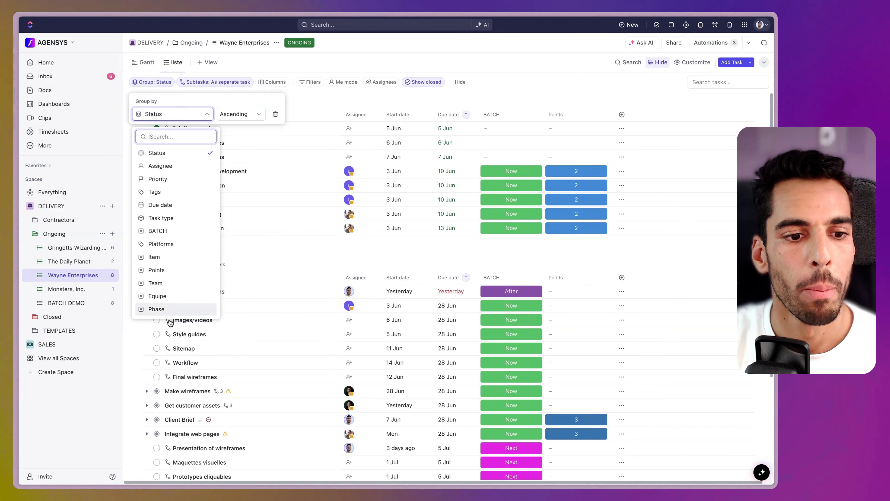
pyautogui.click(157, 231)
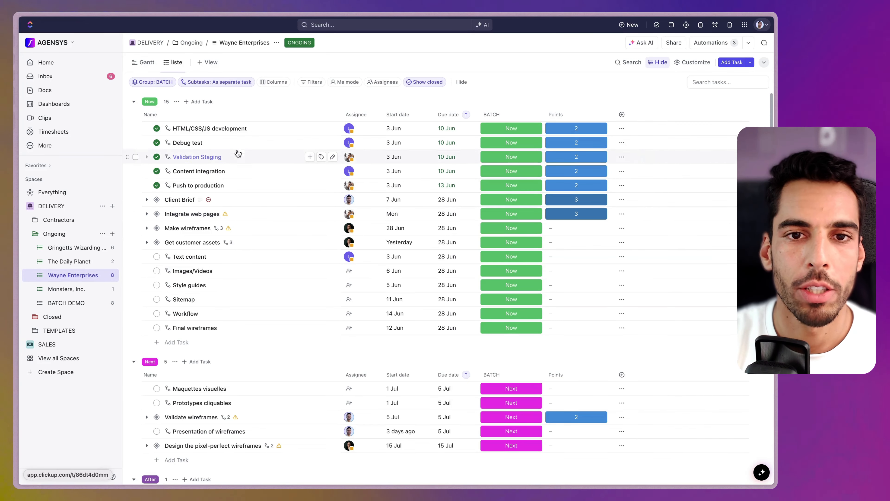
pyautogui.click(425, 81)
pyautogui.click(453, 104)
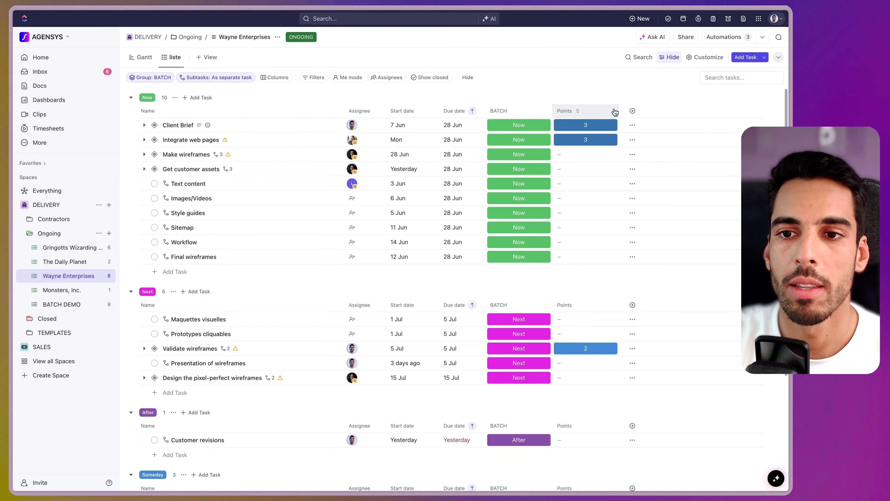
# Narrow the Points column and give points: Make wireframes 2, Get customer assets 2, Style guides 1, Sitemap 2, Workflow 3, Final wireframes 3
pyautogui.click(606, 113)
pyautogui.moveTo(617, 111); pyautogui.dragTo(601, 114)
pyautogui.click(578, 154)
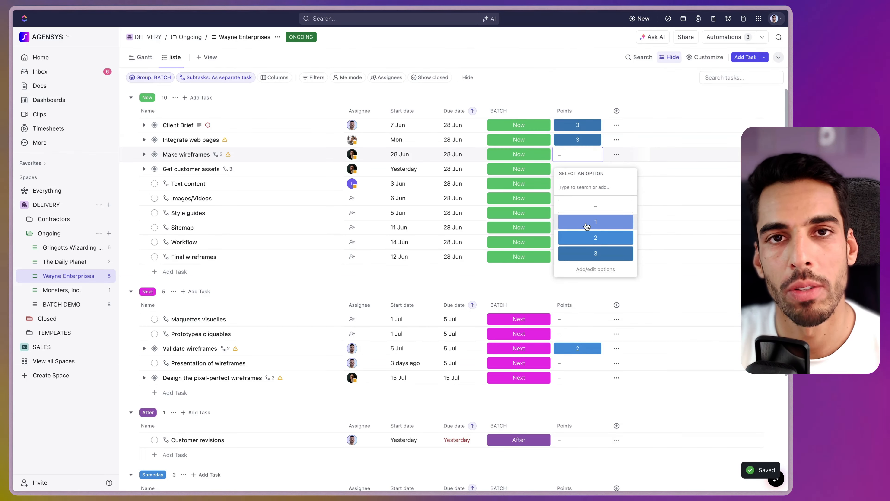
pyautogui.click(588, 236)
pyautogui.click(574, 168)
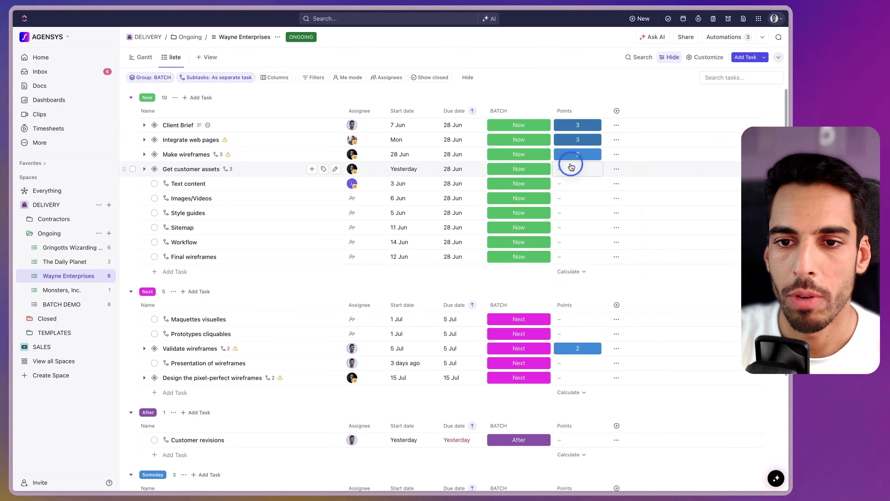
pyautogui.click(597, 253)
pyautogui.click(573, 217)
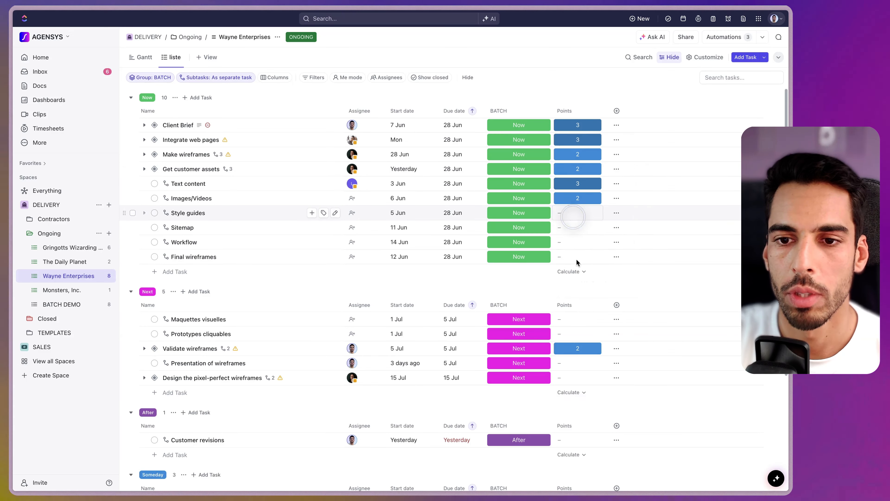
pyautogui.click(596, 279)
pyautogui.click(562, 227)
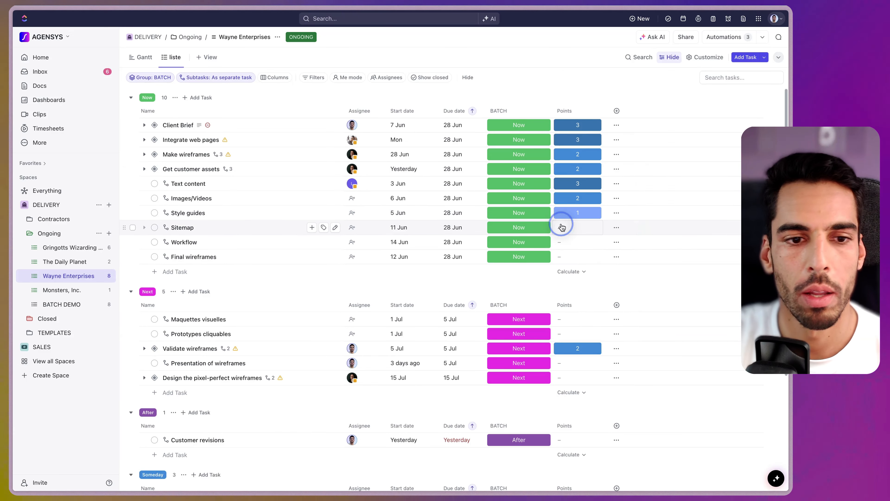
pyautogui.click(598, 311)
pyautogui.click(576, 242)
pyautogui.click(596, 340)
pyautogui.click(575, 258)
pyautogui.click(600, 357)
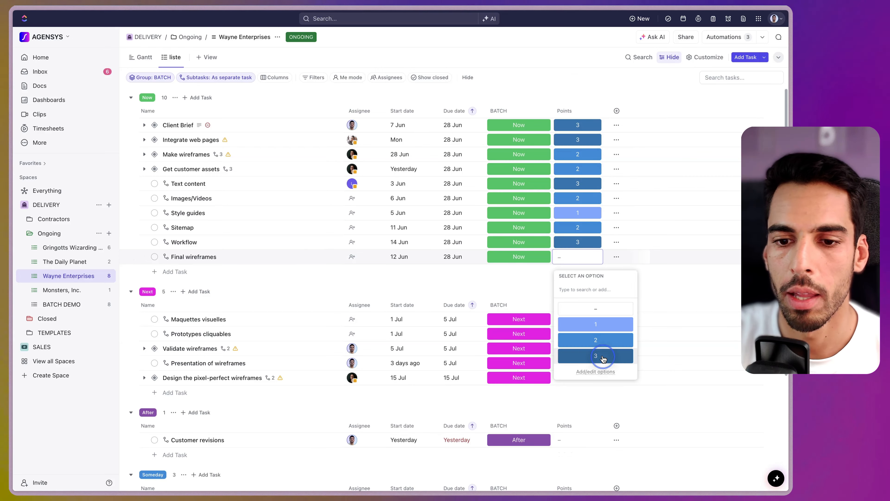
# Assign the same team member to Images/Videos, Style guides, Sitemap and Final wireframes
pyautogui.click(352, 199)
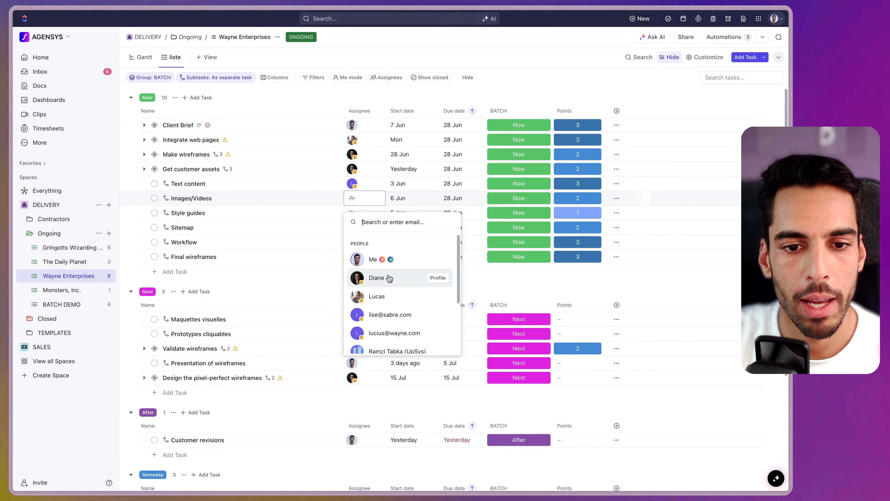
pyautogui.click(391, 278)
pyautogui.click(353, 212)
pyautogui.click(381, 294)
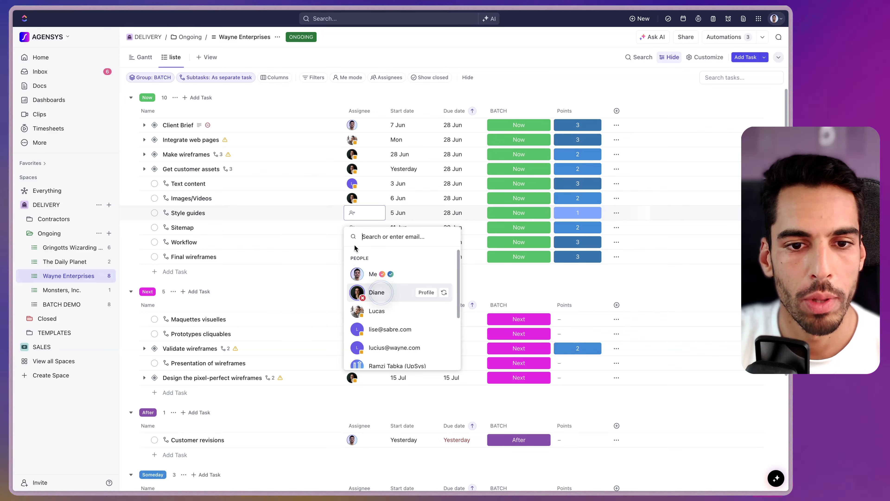
pyautogui.click(360, 230)
pyautogui.click(382, 333)
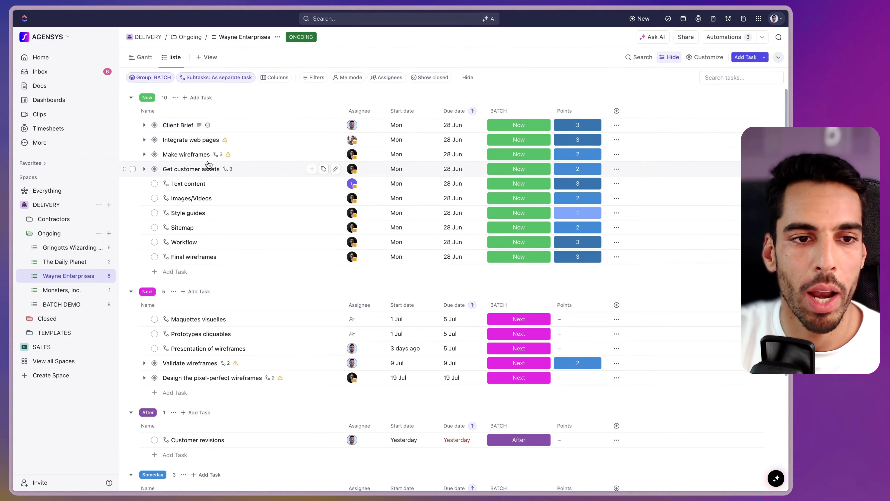
# Add a Workload view and move it to the week of Jun 24–28
pyautogui.click(206, 57)
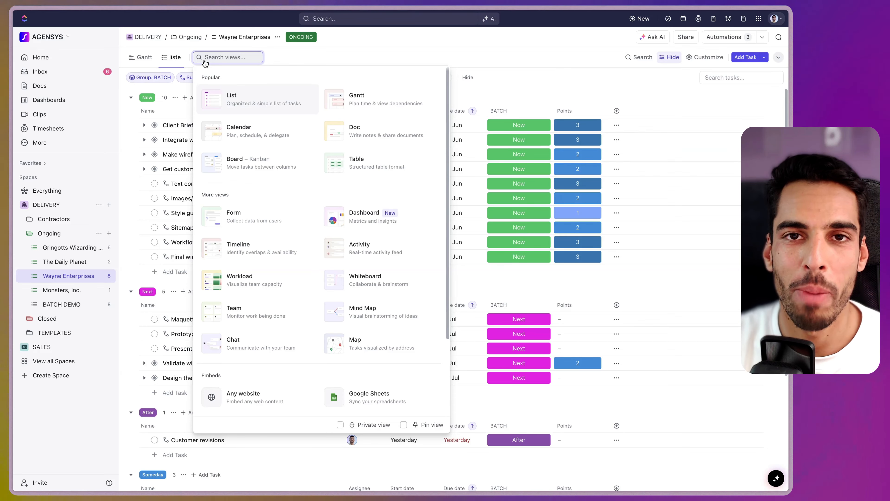
pyautogui.click(240, 280)
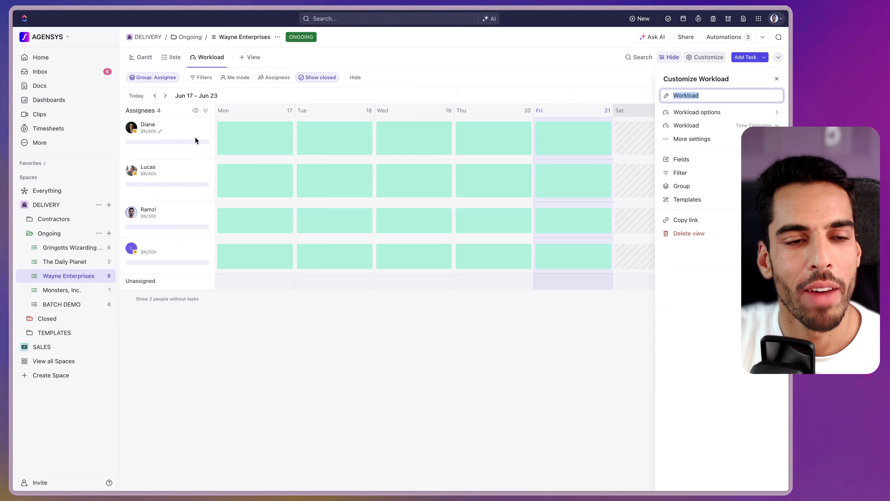
pyautogui.click(165, 96)
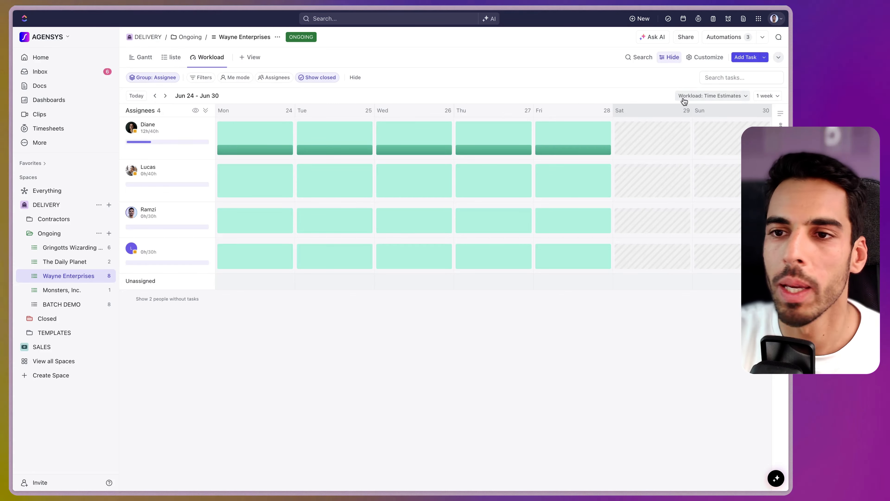
# Hide weekends, toggle task locations and parent names, autosave the view, and expand the first assignee
pyautogui.click(702, 61)
pyautogui.click(692, 113)
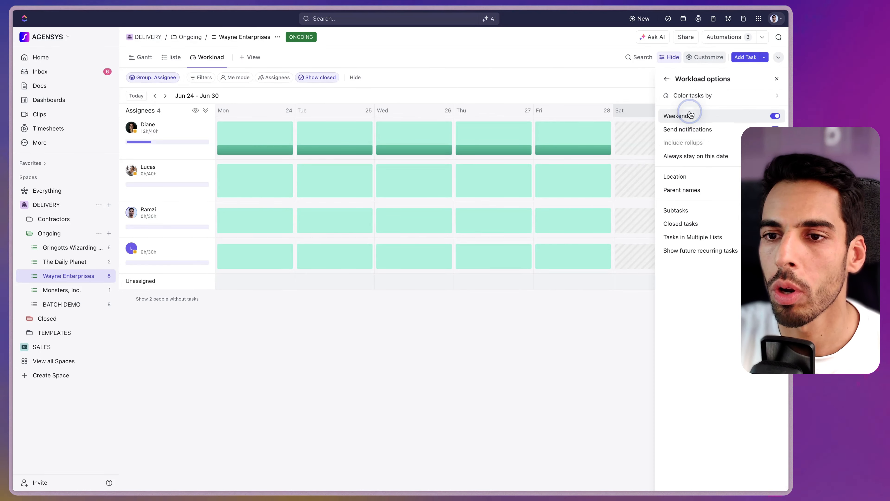
pyautogui.click(694, 119)
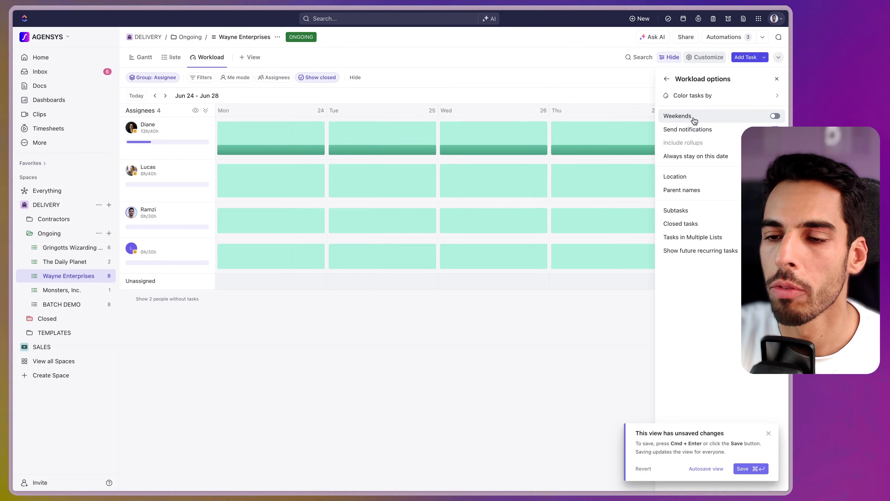
pyautogui.click(699, 179)
pyautogui.click(709, 471)
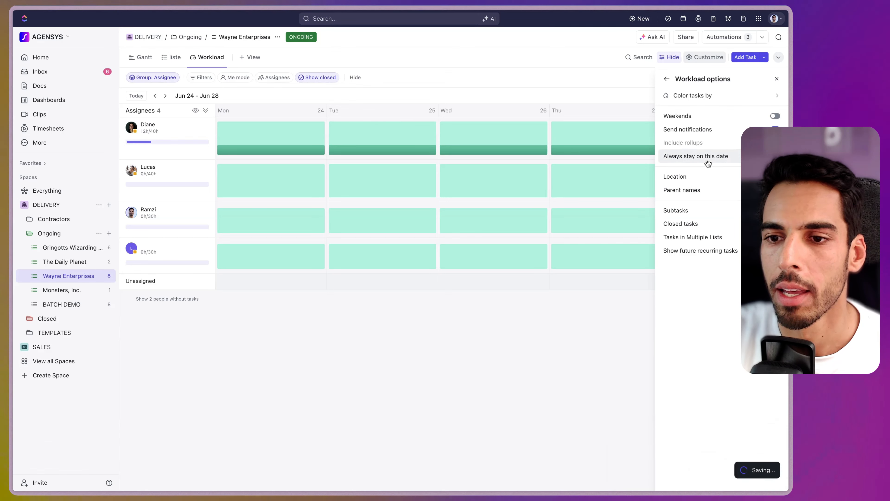
pyautogui.click(692, 190)
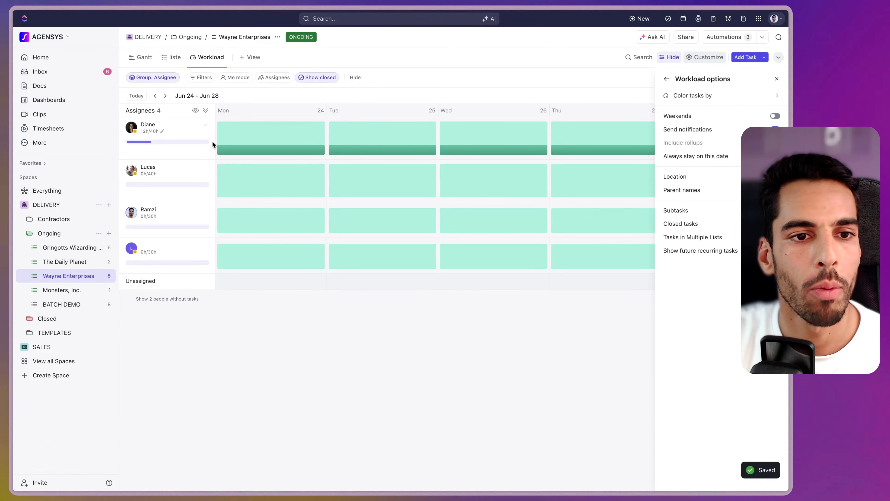
pyautogui.click(206, 125)
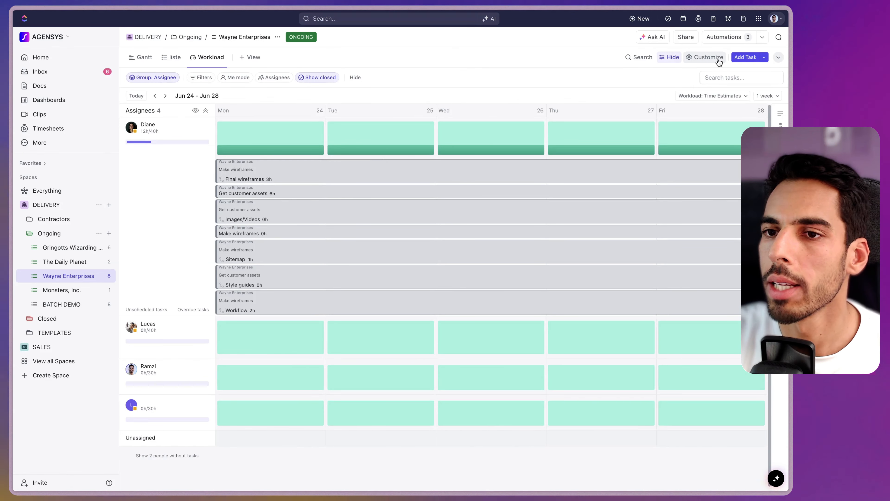
# Switch the workload measure from Time Estimates to the custom Points field
pyautogui.click(709, 58)
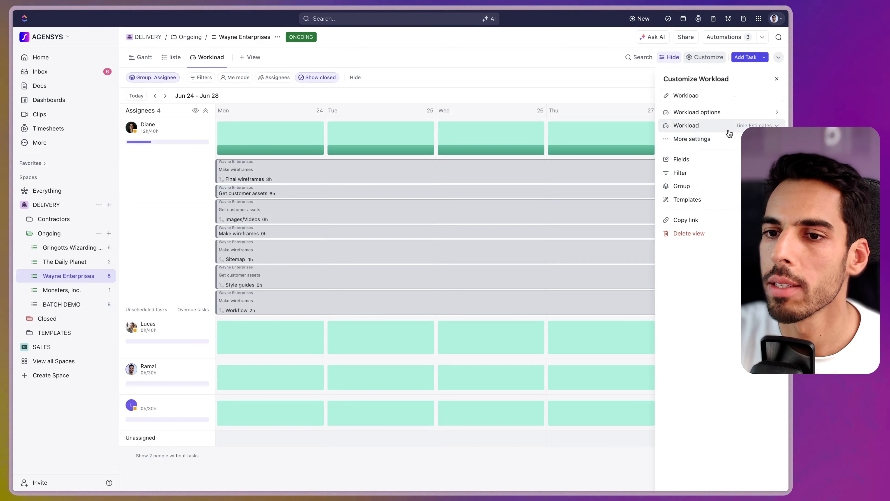
pyautogui.click(753, 125)
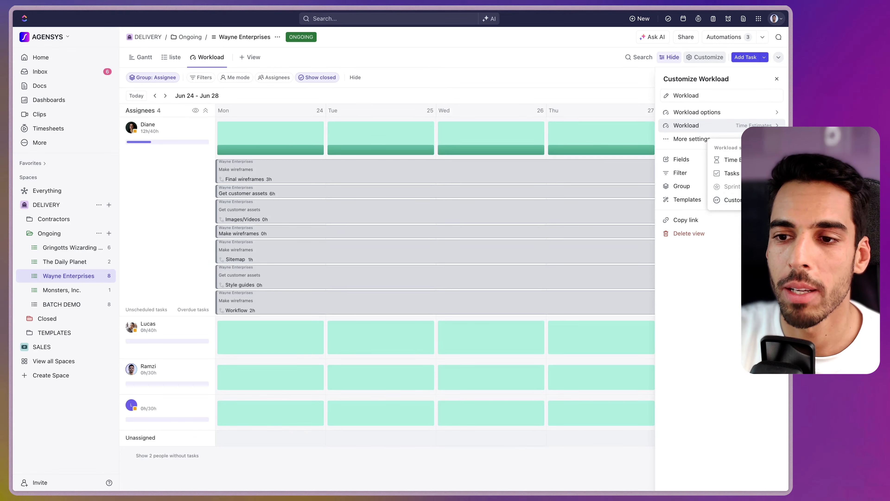
pyautogui.click(732, 206)
pyautogui.click(731, 204)
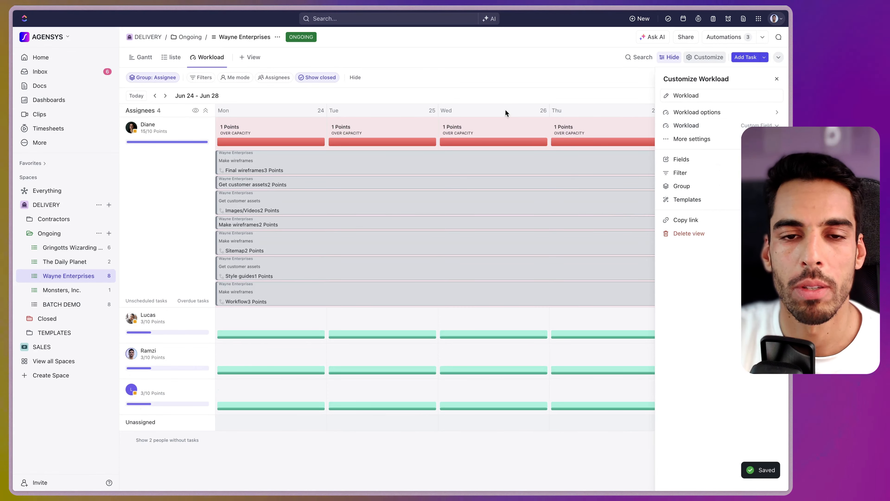
pyautogui.click(507, 114)
pyautogui.moveTo(400, 148)
# Expand the second, third and last assignees' task lists under their capacity bars
pyautogui.click(204, 316)
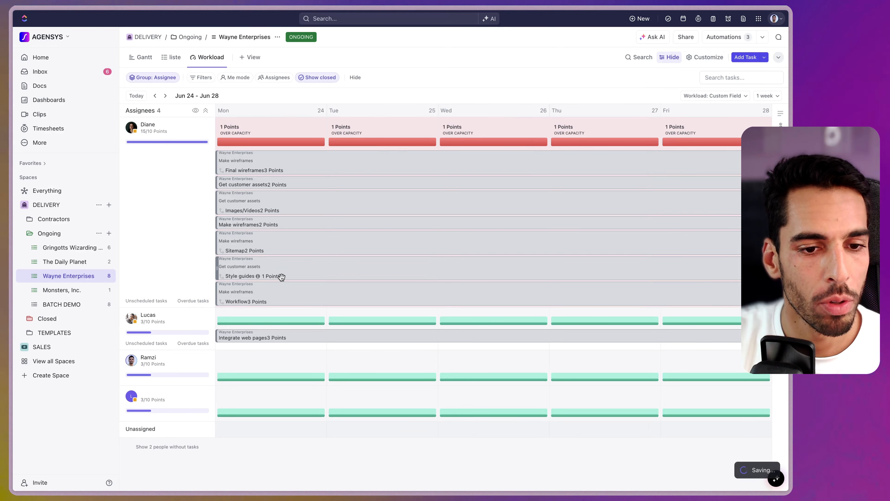
pyautogui.click(205, 357)
pyautogui.scroll(-1, 211, 386)
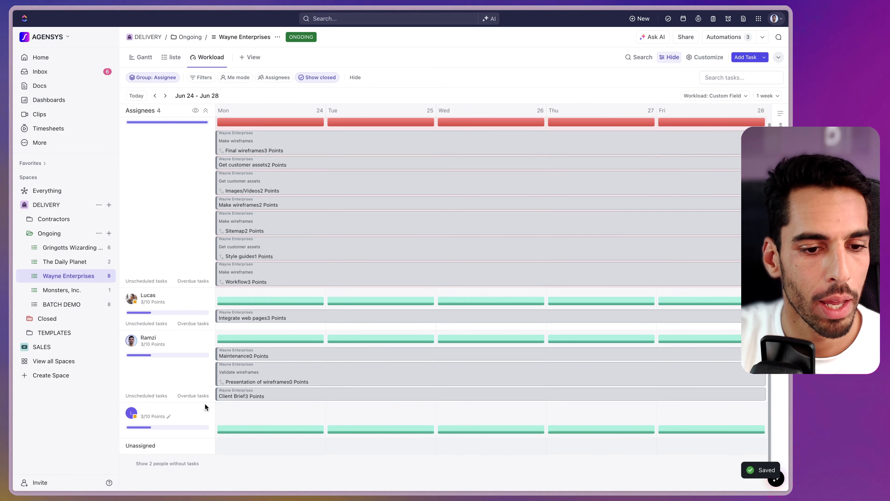
pyautogui.click(205, 413)
pyautogui.scroll(1, 160, 182)
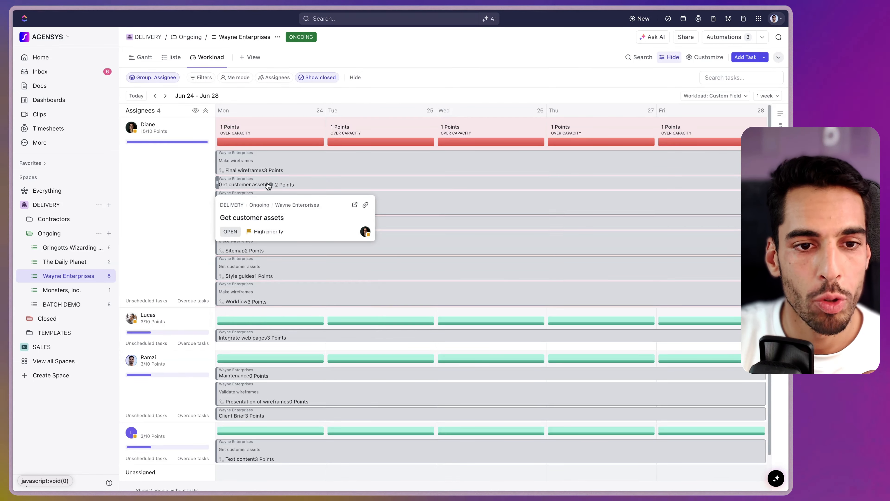
# Reassign Final wireframes and Workflow to the second assignee, bringing the first down to 9/10 points
pyautogui.moveTo(258, 167); pyautogui.dragTo(261, 342)
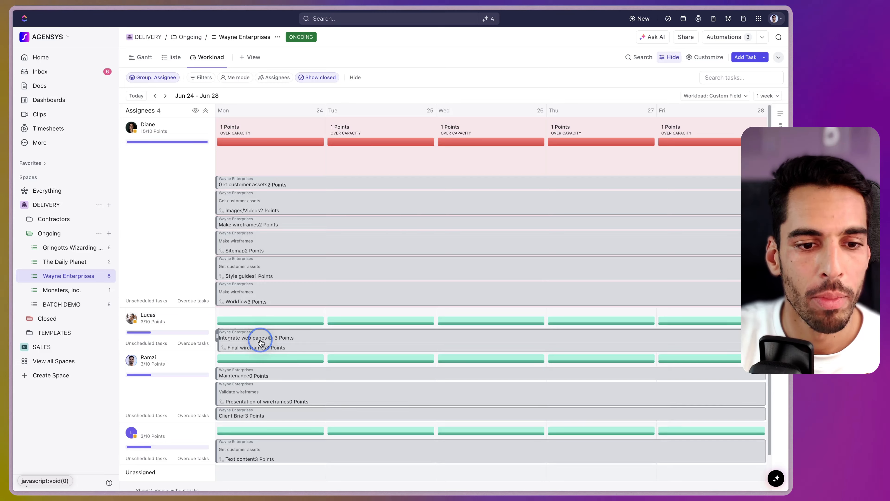
pyautogui.moveTo(260, 273); pyautogui.dragTo(262, 332)
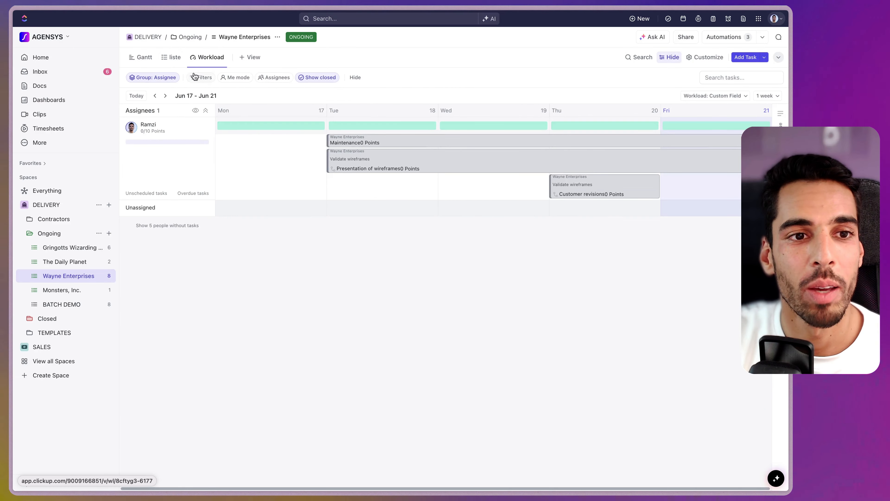
# Return to the task list and include closed tasks in it
pyautogui.click(172, 58)
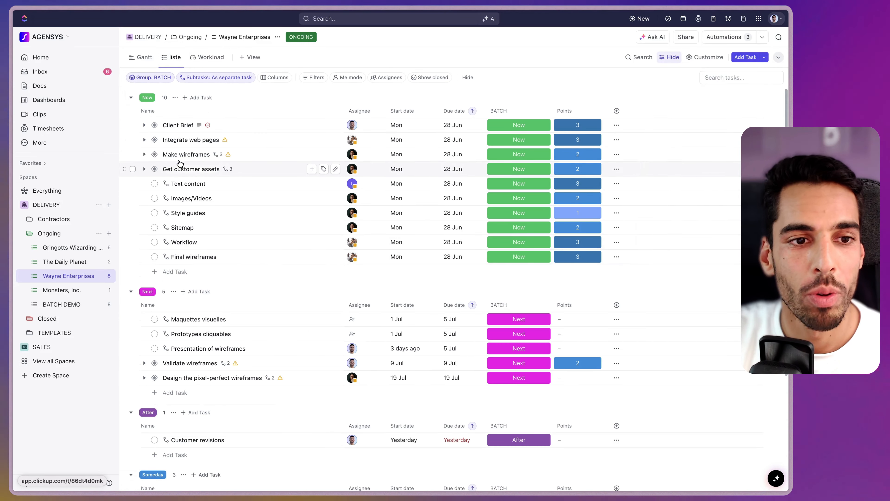
pyautogui.click(154, 183)
pyautogui.click(184, 300)
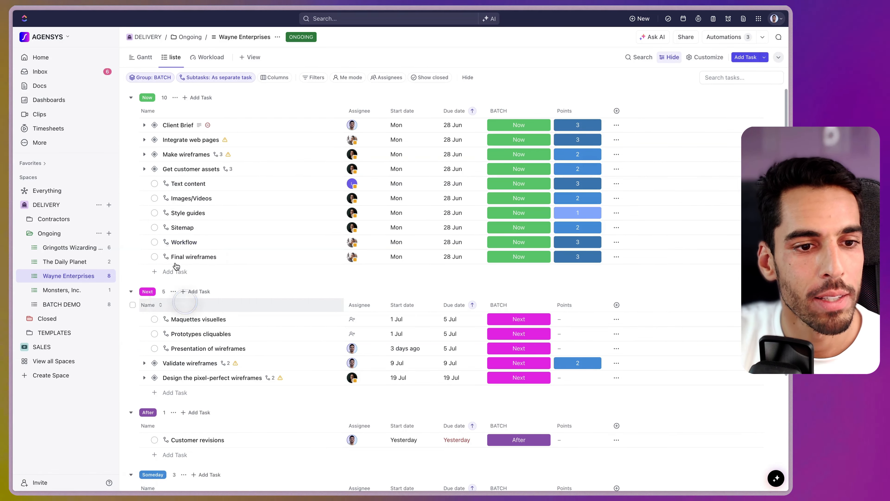
pyautogui.click(429, 77)
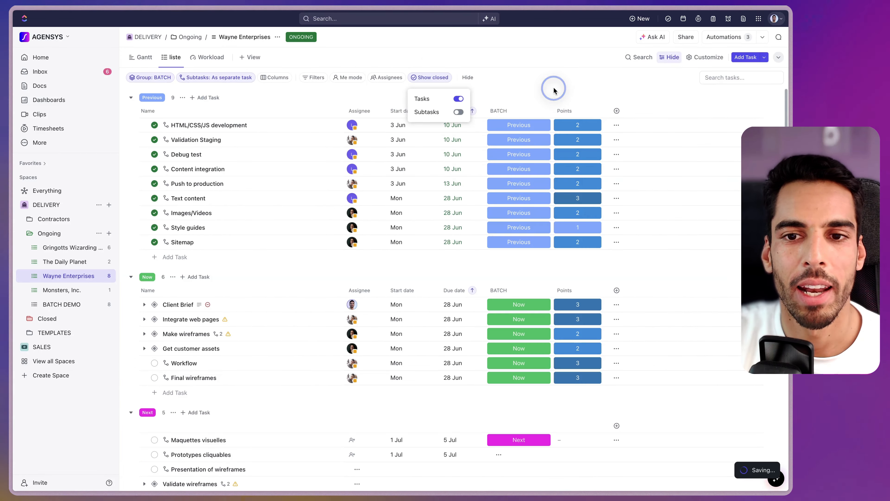
pyautogui.click(554, 90)
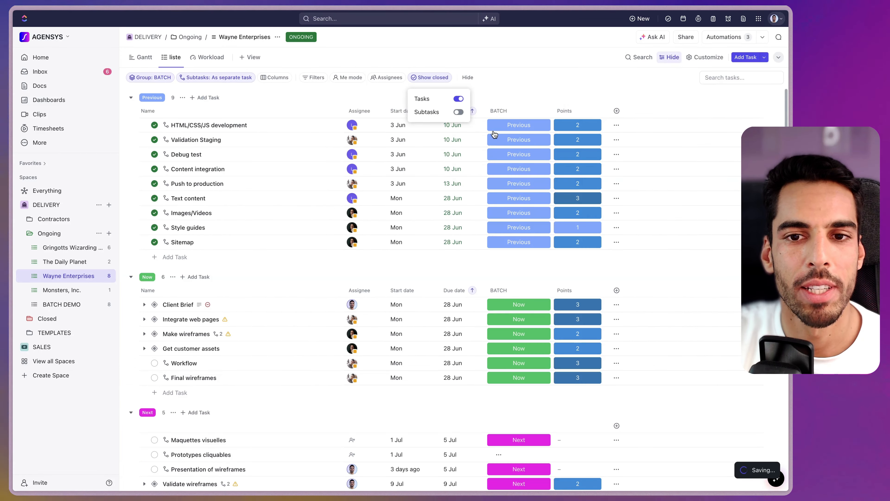
# Mark Workflow, Final wireframes and Get customer assets as Closed
pyautogui.click(155, 364)
pyautogui.click(175, 477)
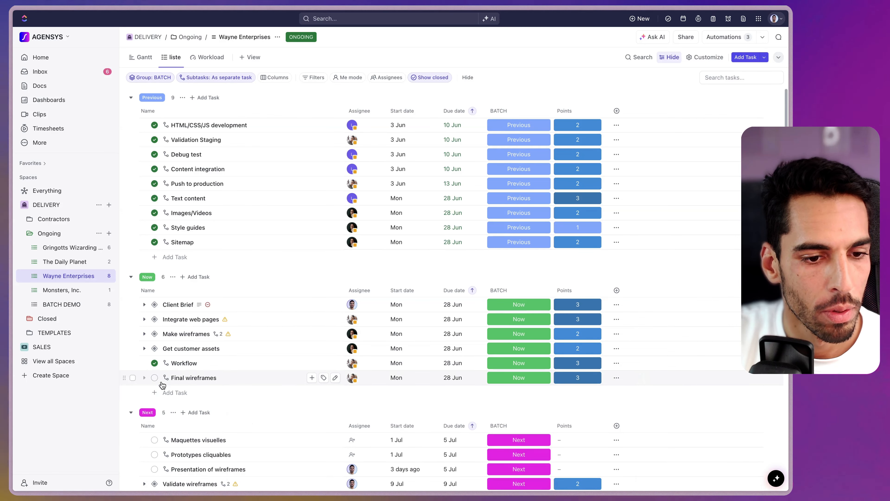
pyautogui.click(154, 378)
pyautogui.click(176, 469)
pyautogui.click(154, 349)
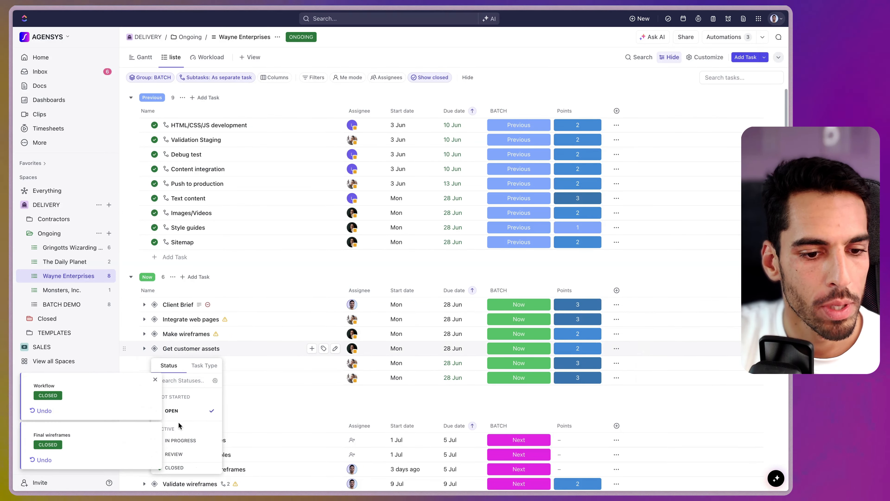
pyautogui.click(176, 468)
# Dismiss stray menus and briefly view the Get customer assets task details
pyautogui.click(154, 333)
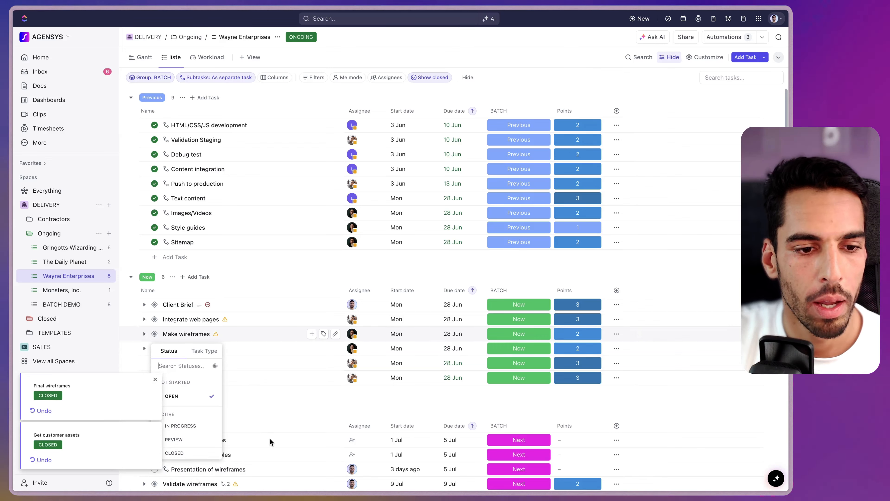
pyautogui.click(193, 454)
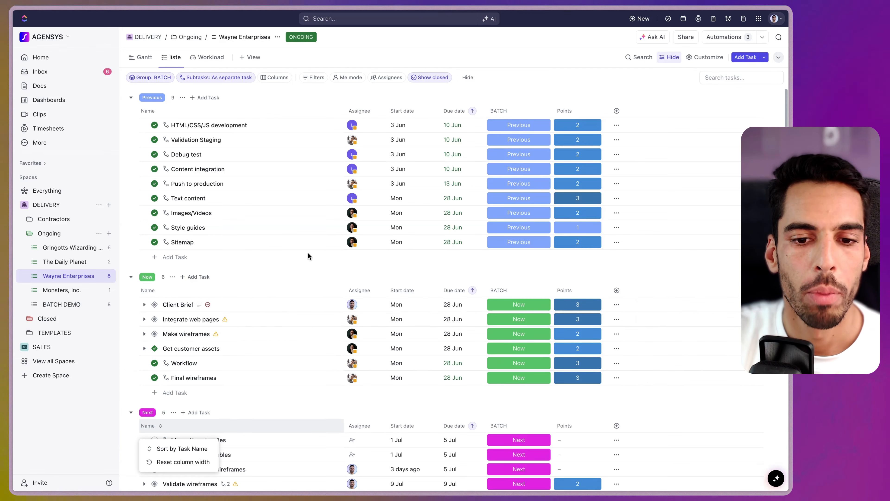
pyautogui.click(293, 286)
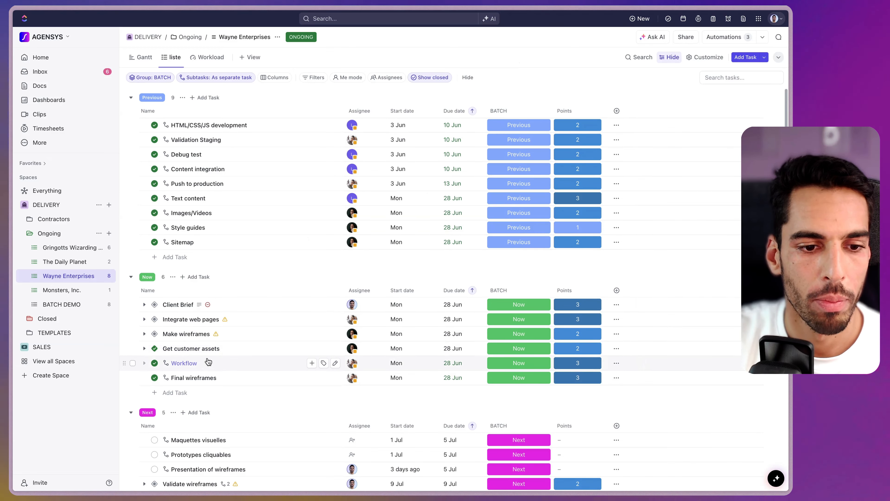
pyautogui.click(191, 349)
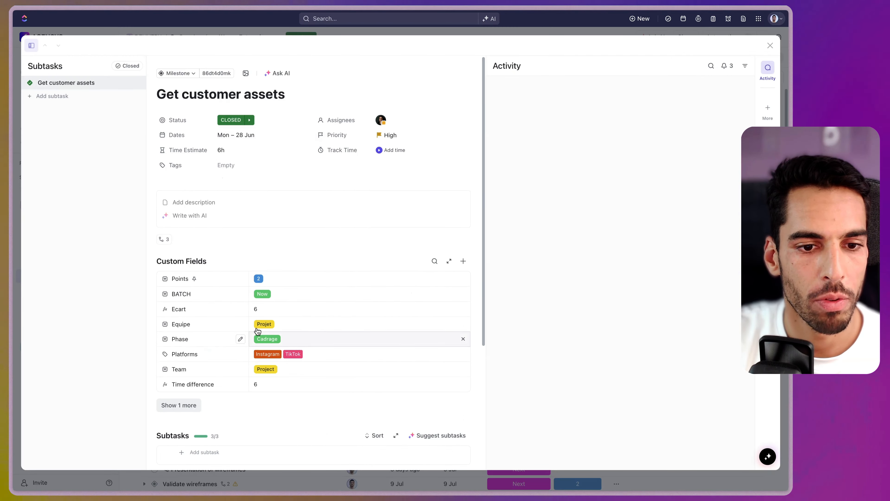
pyautogui.press('Escape')
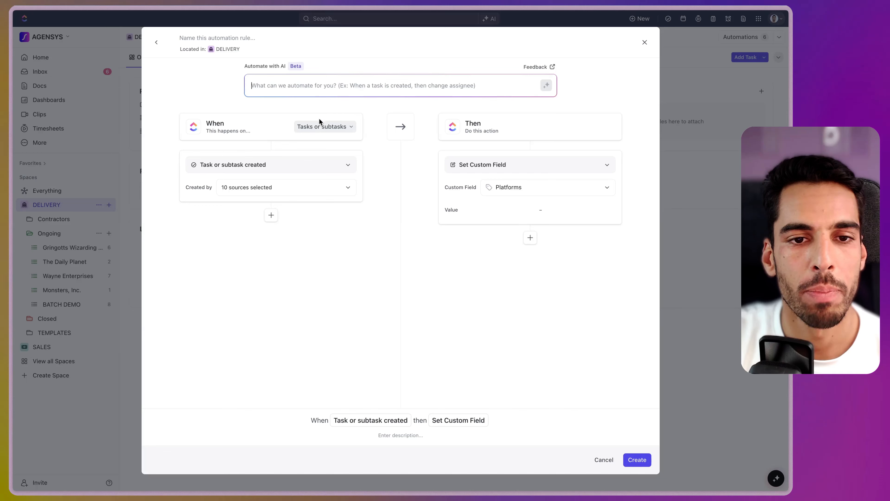
# Set the rule's trigger to Due date arrives, leaving its scope unchanged
pyautogui.click(319, 123)
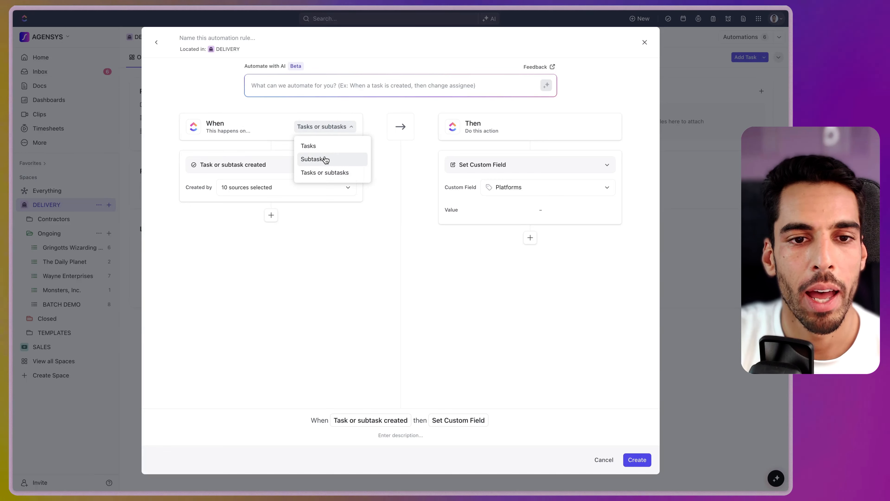
pyautogui.click(375, 266)
pyautogui.click(254, 170)
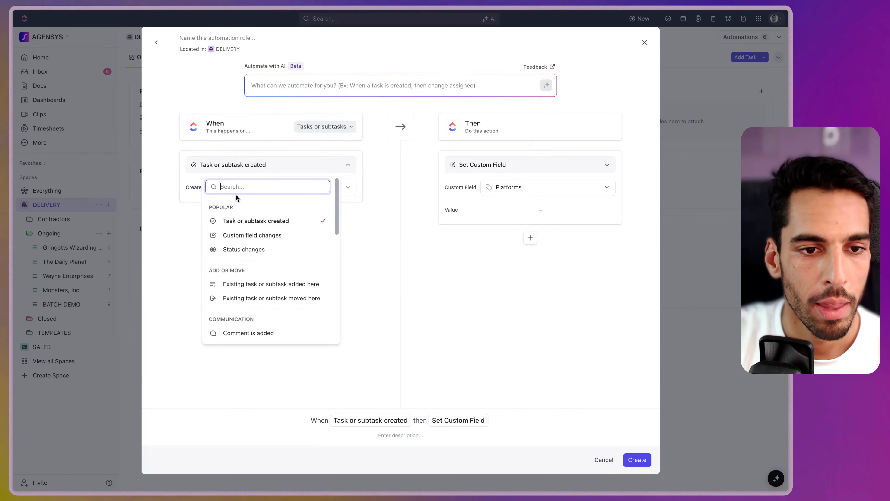
pyautogui.write('due')
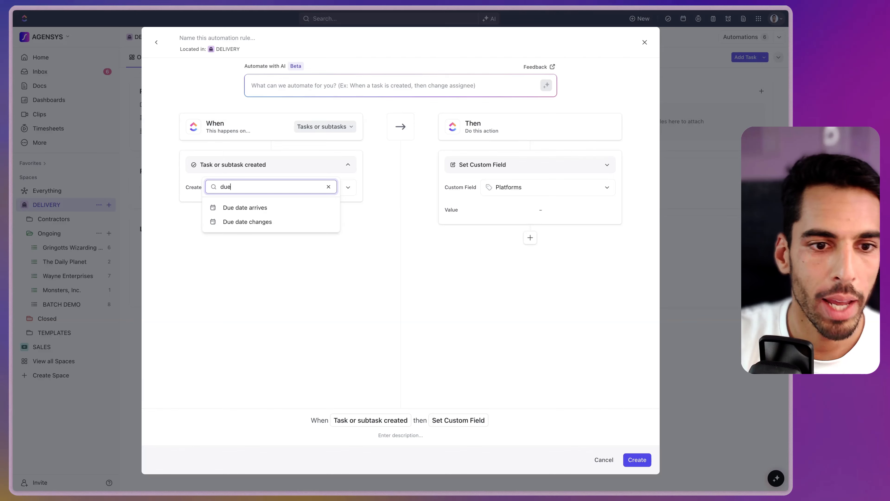
pyautogui.click(249, 210)
# Make the rule's action Change tags
pyautogui.click(507, 168)
pyautogui.scroll(-2, 467, 225)
pyautogui.click(454, 235)
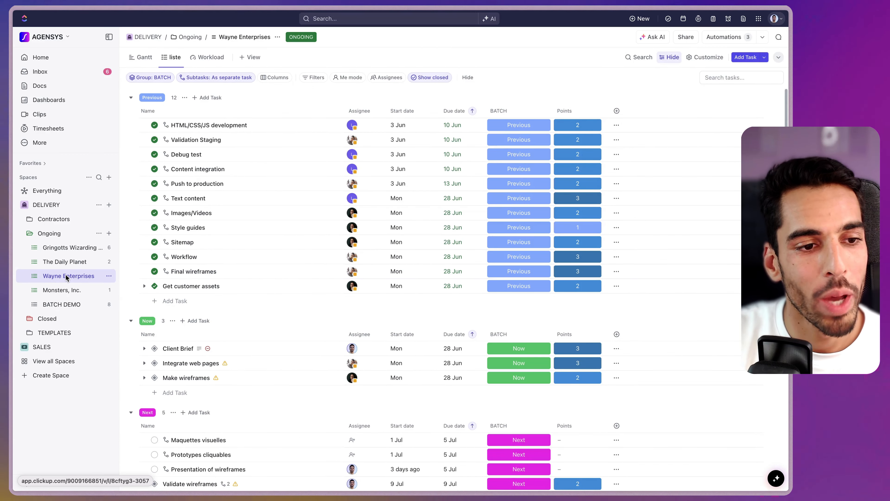
# Open the Ongoing folder's combined List view from the DELIVERY space
pyautogui.click(52, 207)
pyautogui.click(49, 232)
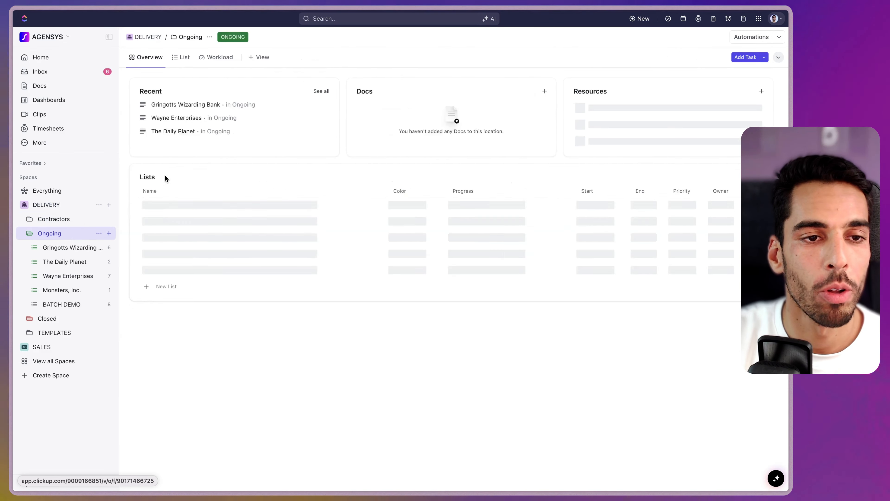
pyautogui.click(189, 59)
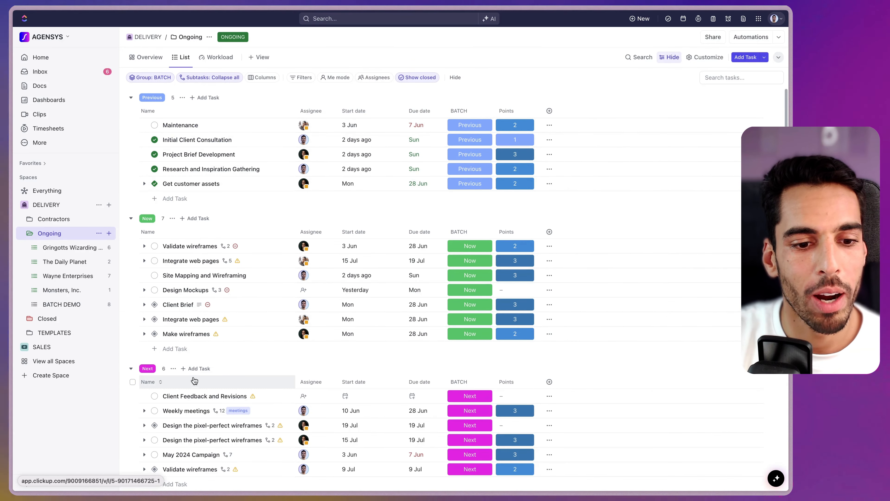
# Turn on Task locations in the list options so parent list names appear
pyautogui.click(706, 57)
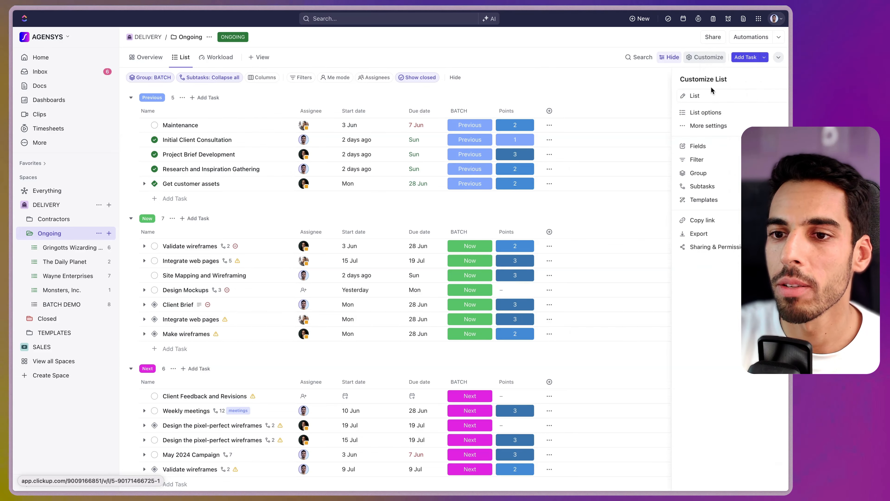
pyautogui.click(704, 113)
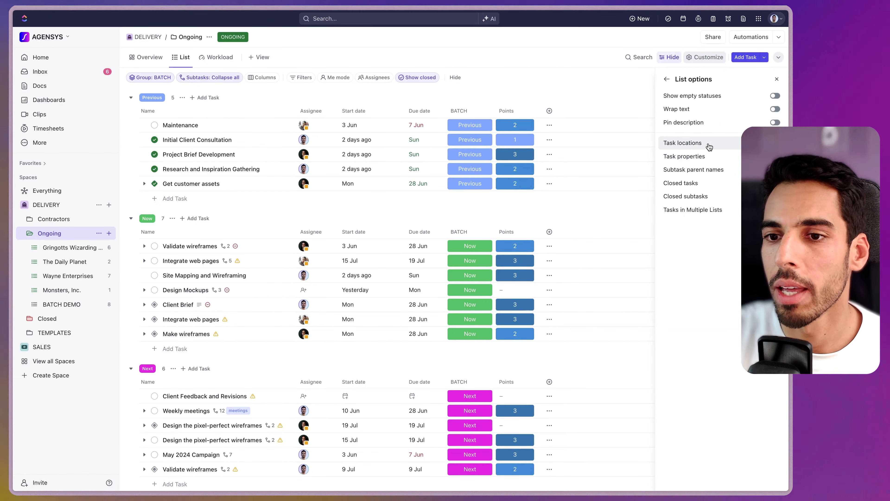
pyautogui.click(708, 143)
pyautogui.click(720, 171)
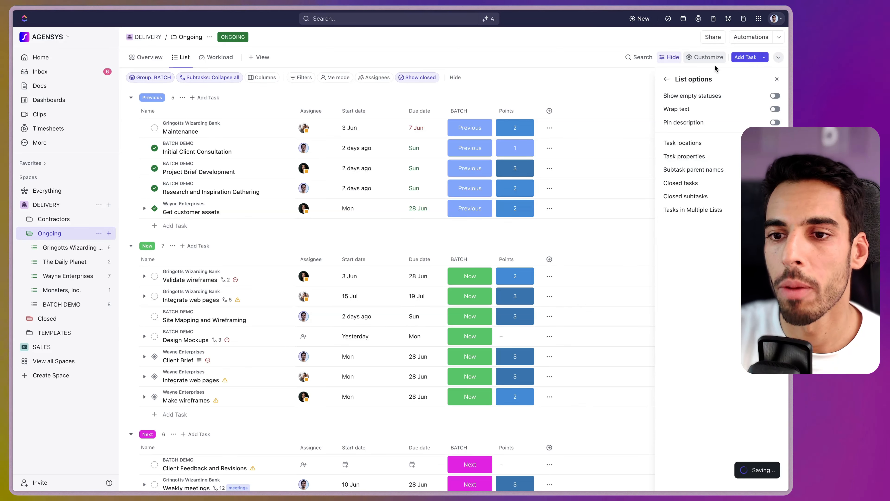
pyautogui.click(776, 79)
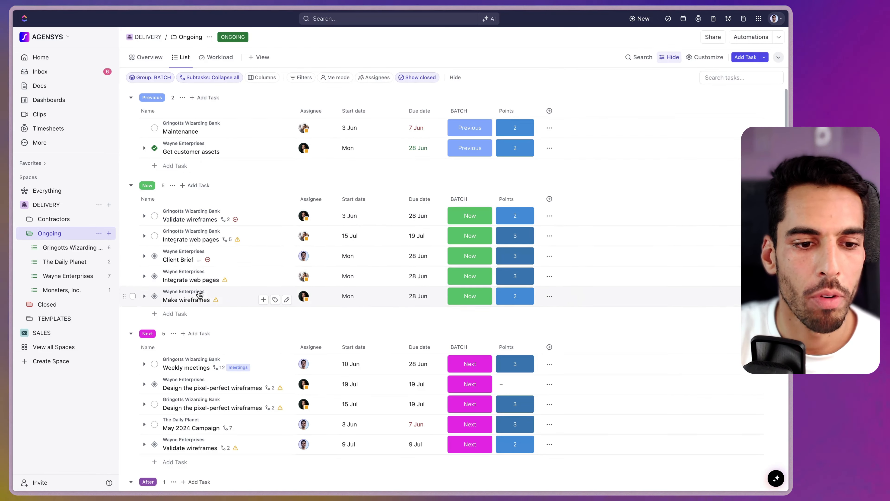
# Put Project Brief Development, Validate the final model and PROJECT 2024 in the Now batch
pyautogui.scroll(-10, 184, 282)
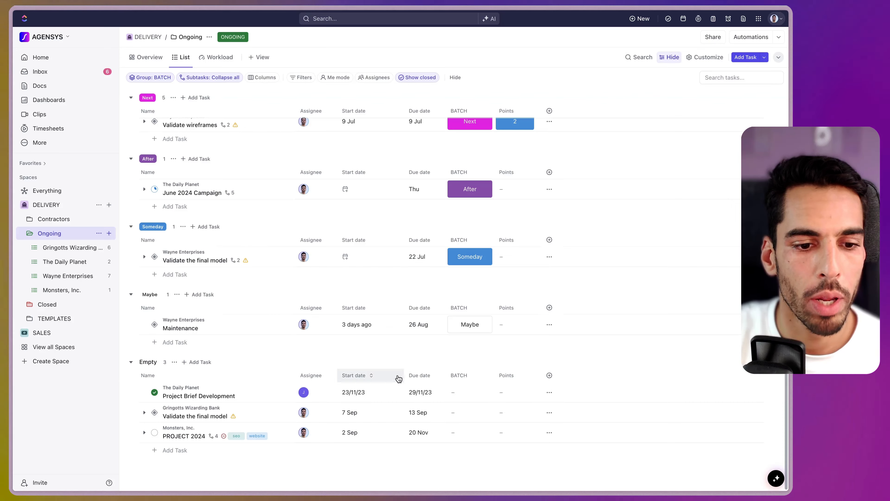
pyautogui.click(456, 392)
pyautogui.click(487, 423)
pyautogui.click(459, 412)
pyautogui.click(467, 423)
pyautogui.click(454, 439)
pyautogui.click(486, 420)
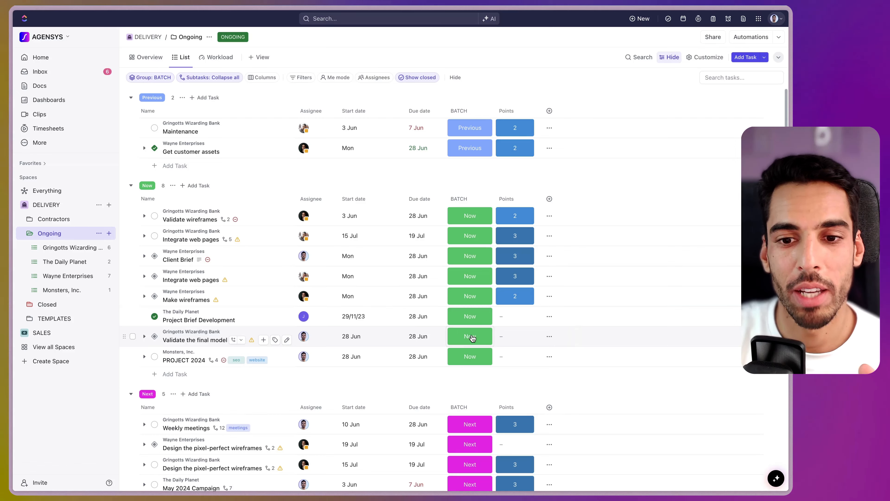
# Give Project Brief Development 2, Validate the final model 2 and PROJECT 2024 3 points
pyautogui.click(511, 316)
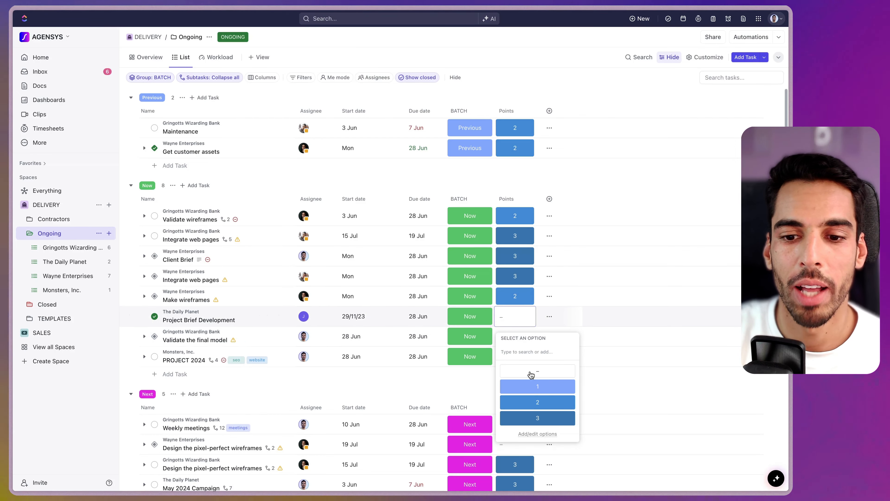
pyautogui.click(538, 402)
pyautogui.click(511, 337)
pyautogui.click(502, 360)
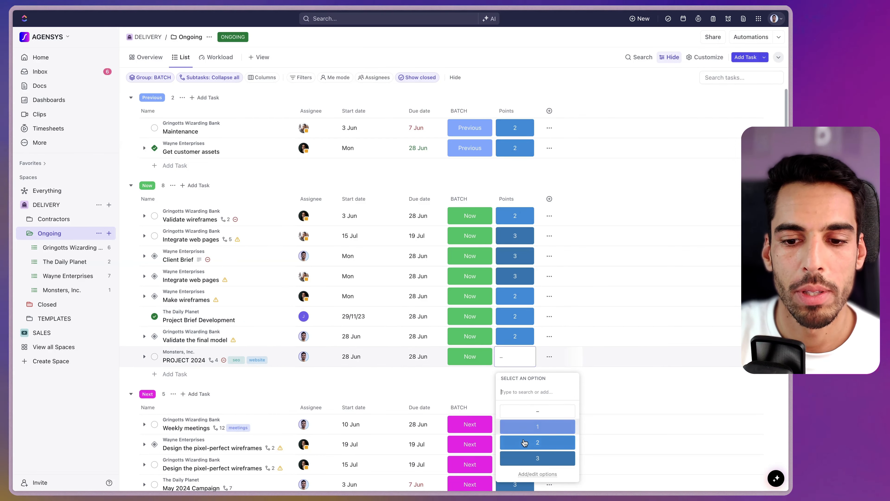
pyautogui.click(537, 462)
pyautogui.click(219, 66)
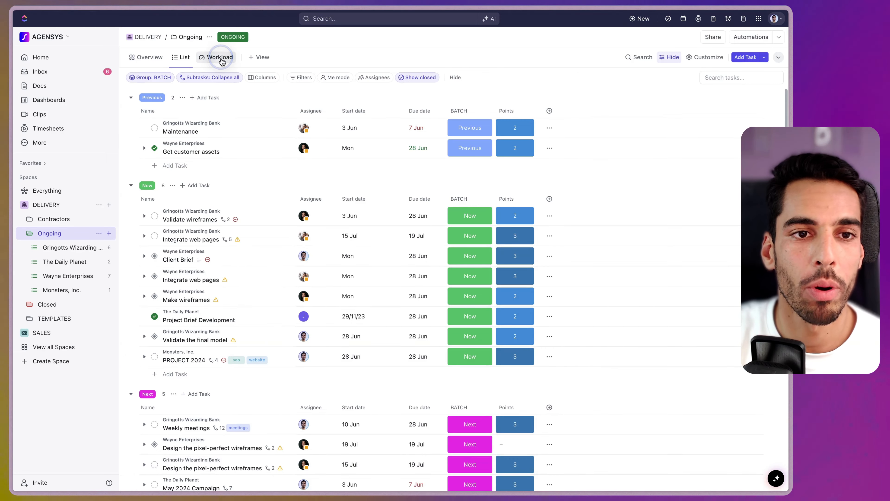
# Advance the Workload view to the week of Jun 24 – Jun 28
pyautogui.click(164, 96)
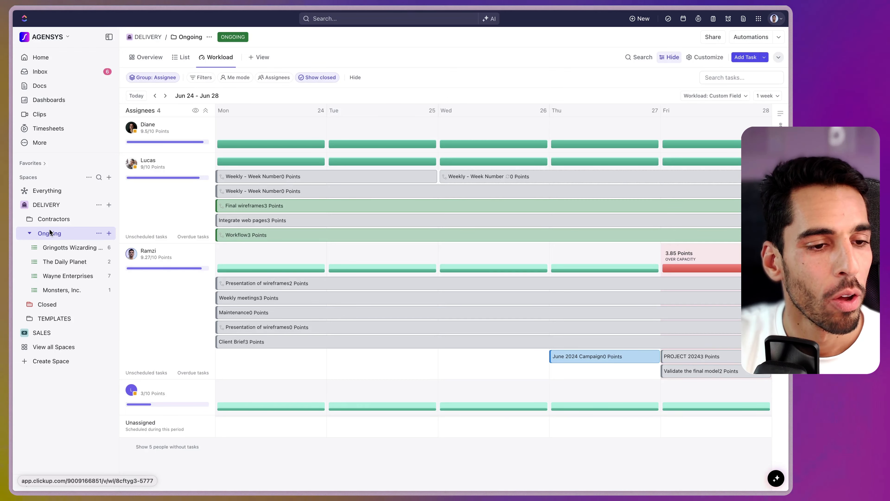
# Add a new Dashboard view to Ongoing, starting from scratch
pyautogui.click(257, 58)
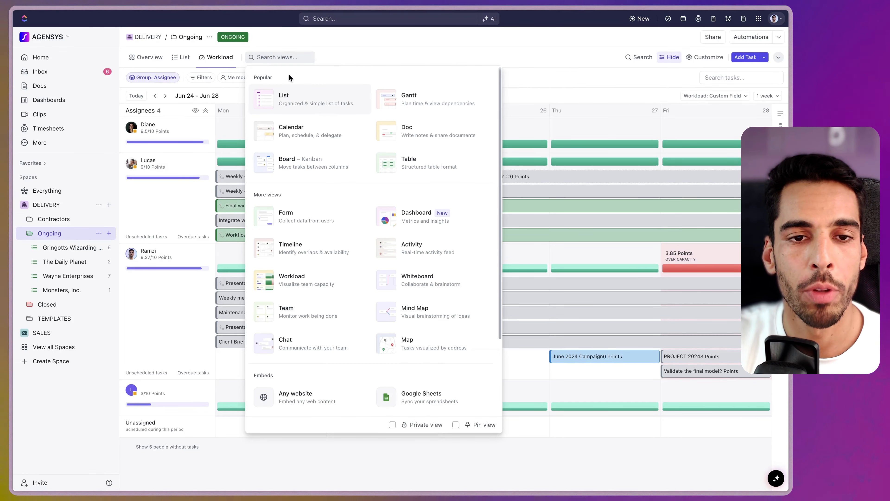
pyautogui.click(441, 212)
pyautogui.click(580, 247)
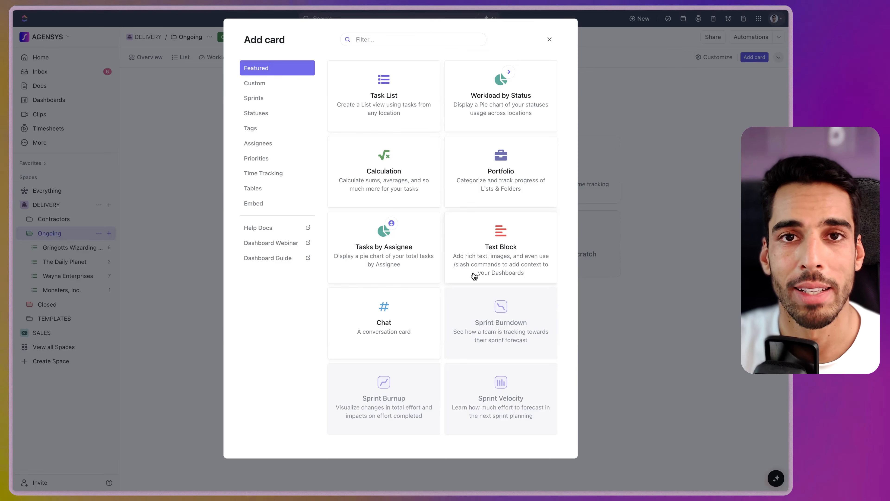
# Add a Task List card sourced from the Ongoing folder, grouped by None, with breadcrumbs shown
pyautogui.click(384, 84)
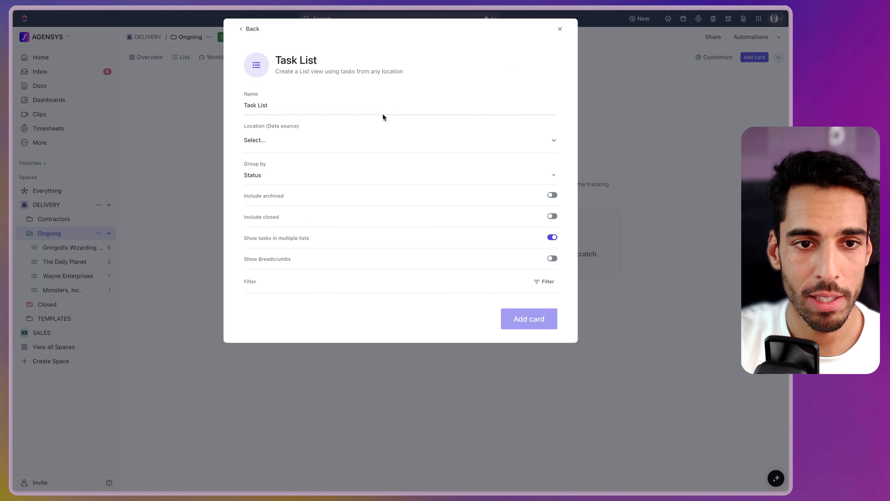
pyautogui.click(255, 142)
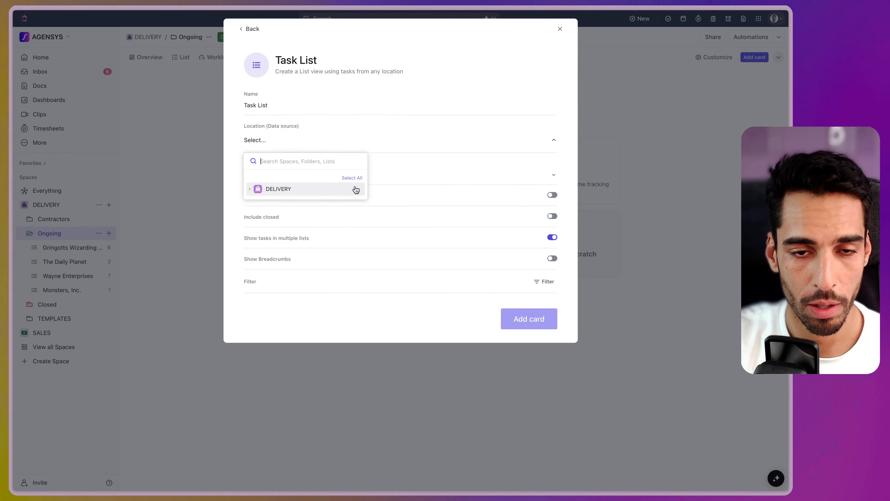
pyautogui.click(287, 191)
pyautogui.click(359, 204)
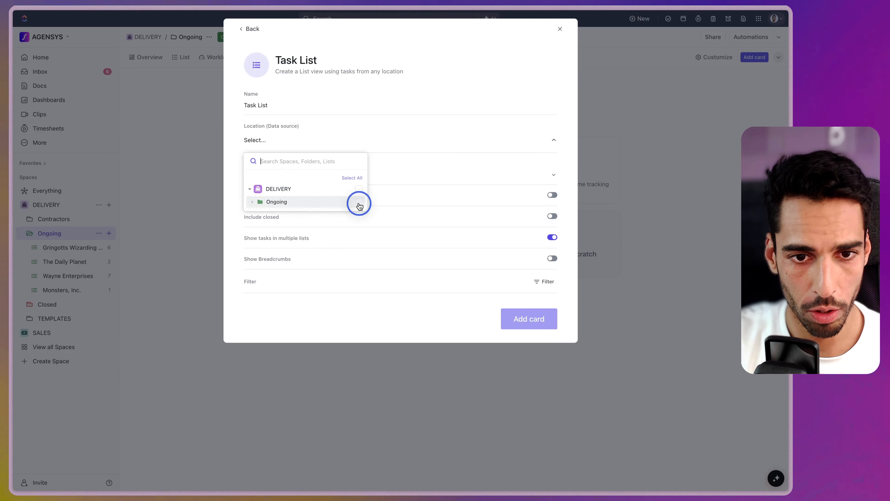
pyautogui.click(410, 97)
pyautogui.click(255, 175)
pyautogui.click(261, 212)
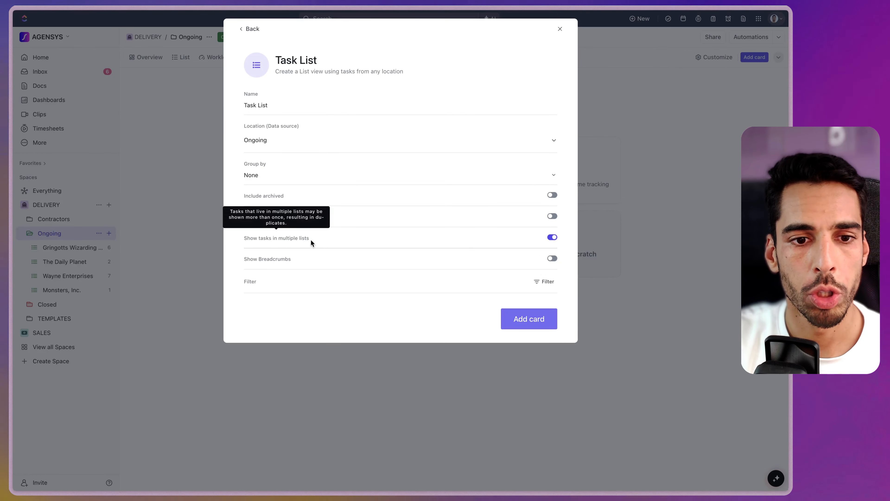
pyautogui.click(552, 259)
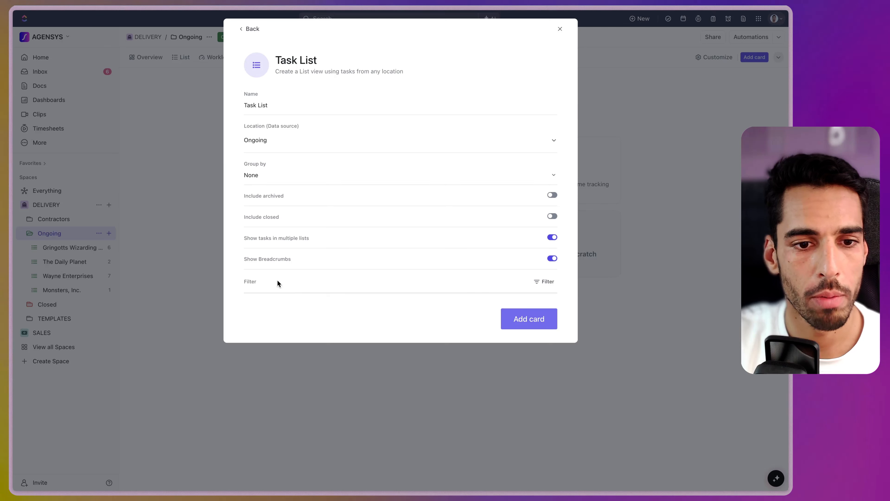
# Filter the card to BATCH is Now and Assignee is not set
pyautogui.click(544, 282)
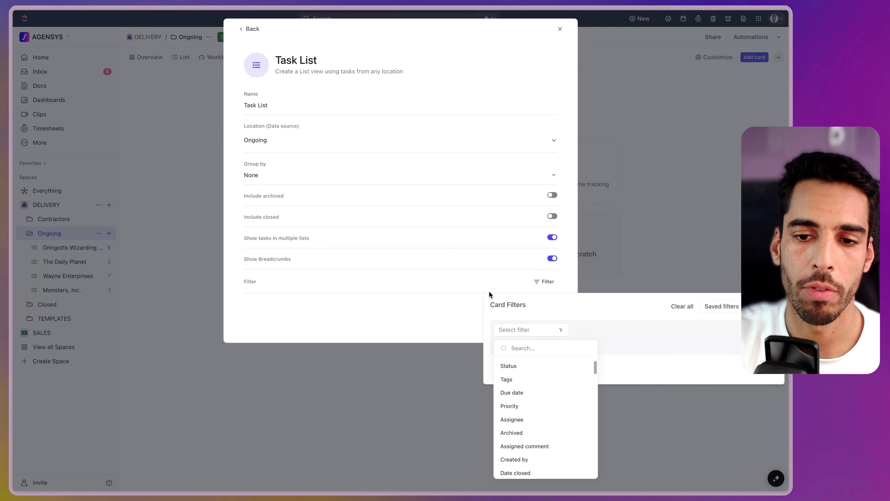
pyautogui.scroll(-15, 533, 403)
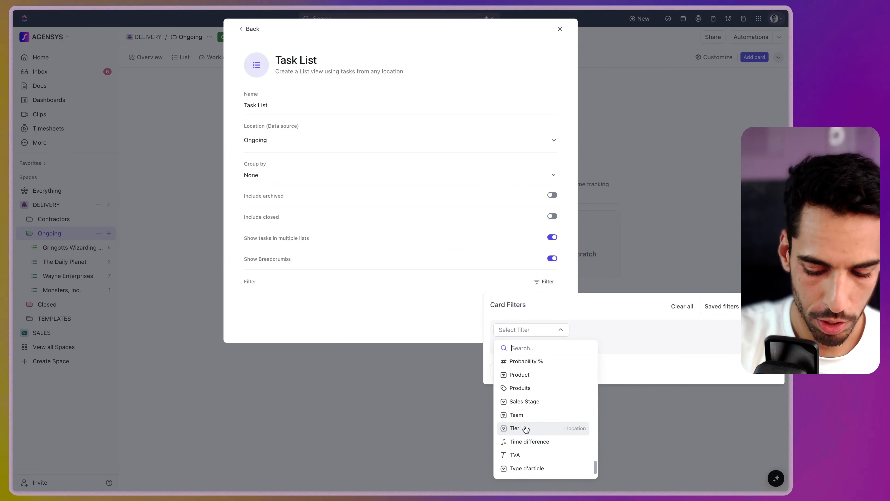
pyautogui.click(526, 428)
pyautogui.click(652, 369)
pyautogui.click(526, 346)
pyautogui.click(555, 352)
pyautogui.click(555, 353)
pyautogui.write('as')
pyautogui.click(556, 227)
pyautogui.click(610, 348)
pyautogui.click(619, 414)
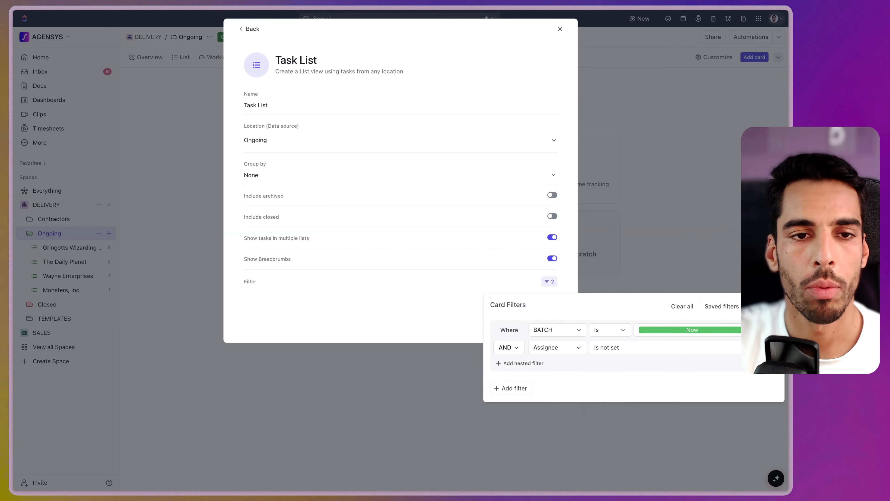
# Name the card Unassigned tasks and add it to the dashboard
pyautogui.click(267, 104)
pyautogui.tripleClick(267, 105)
pyautogui.write('Unassigned tasks')
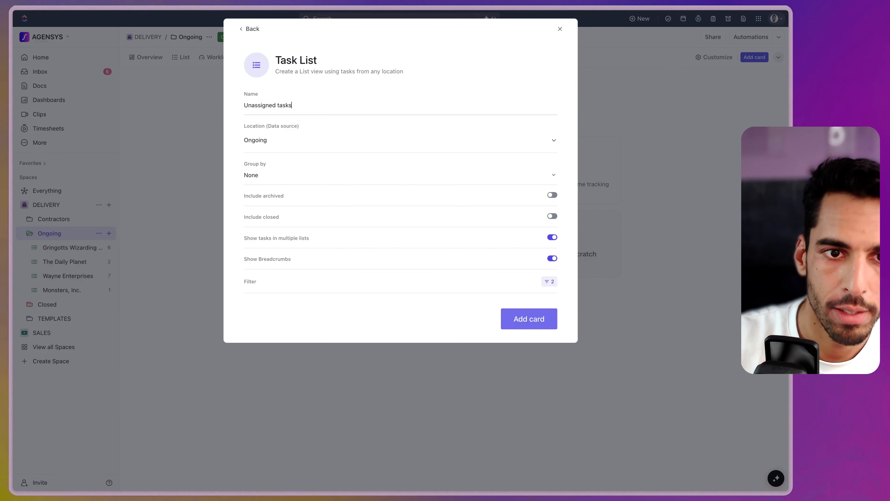
pyautogui.press('Return')
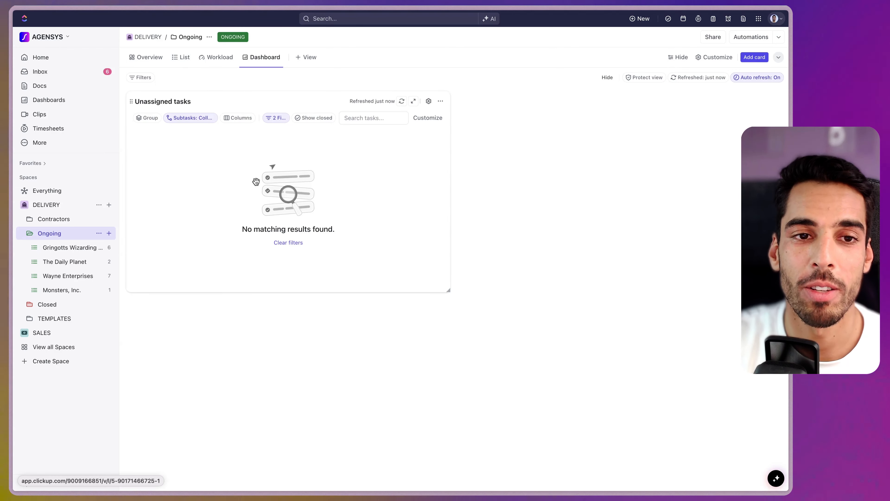
# Remove the assignees from Validate wireframes and Integrate web pages in the list
pyautogui.click(180, 59)
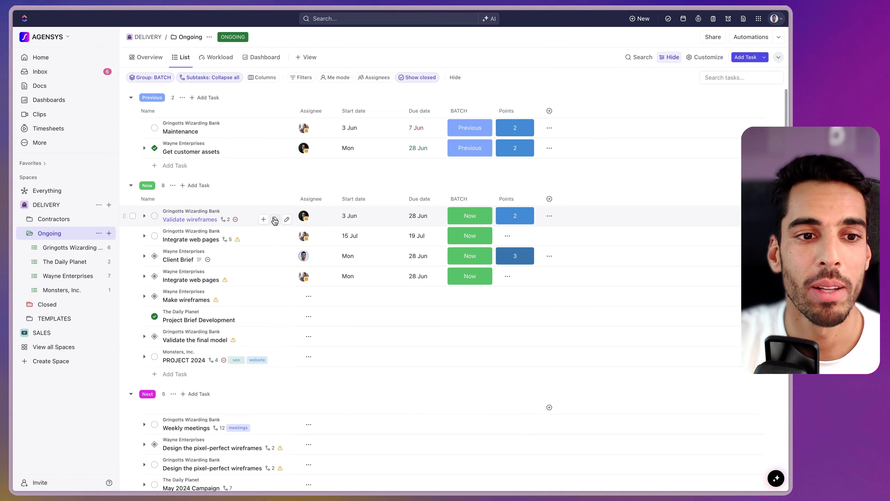
pyautogui.click(313, 218)
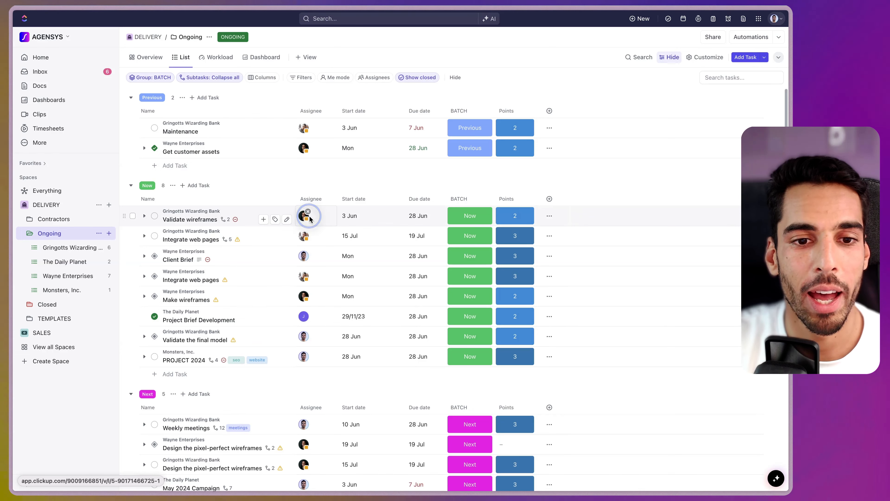
pyautogui.click(308, 215)
pyautogui.click(311, 234)
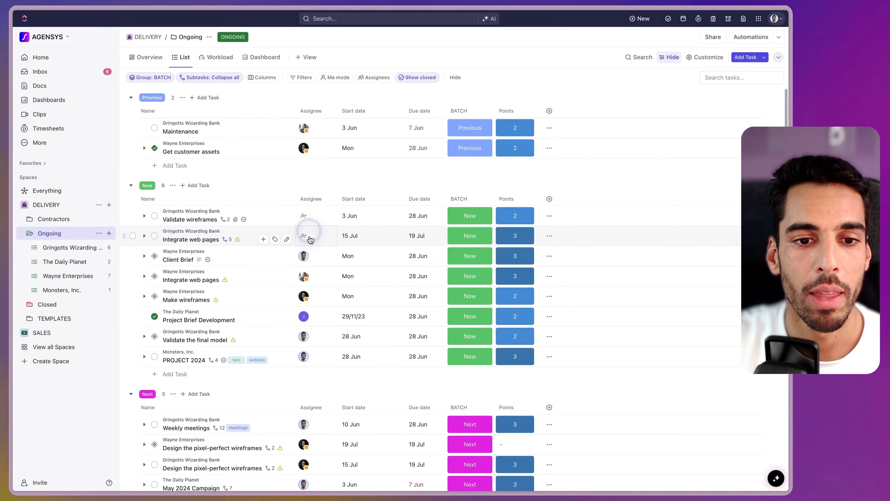
# Back on the dashboard, duplicate the Unassigned tasks card
pyautogui.click(251, 57)
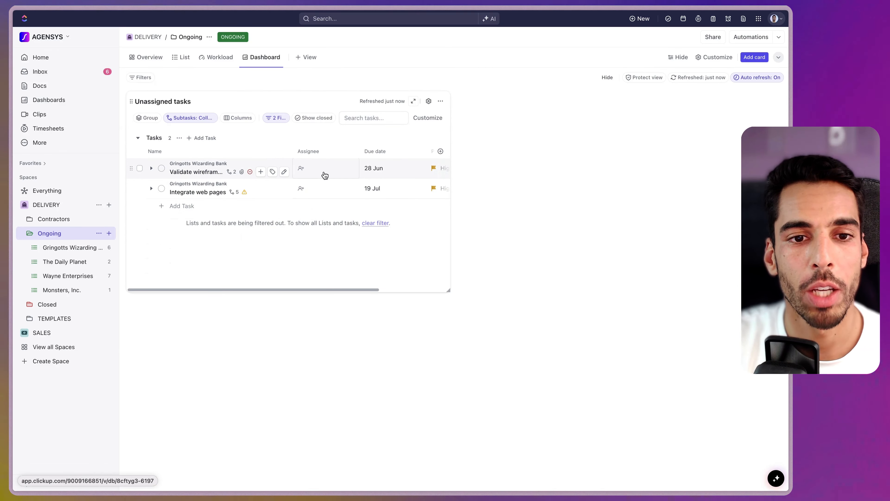
pyautogui.click(324, 173)
pyautogui.click(497, 252)
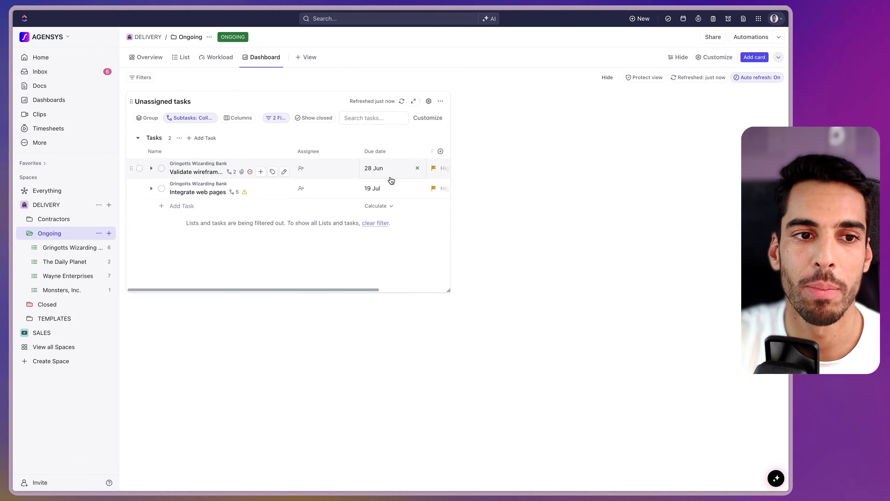
pyautogui.click(441, 101)
pyautogui.click(397, 123)
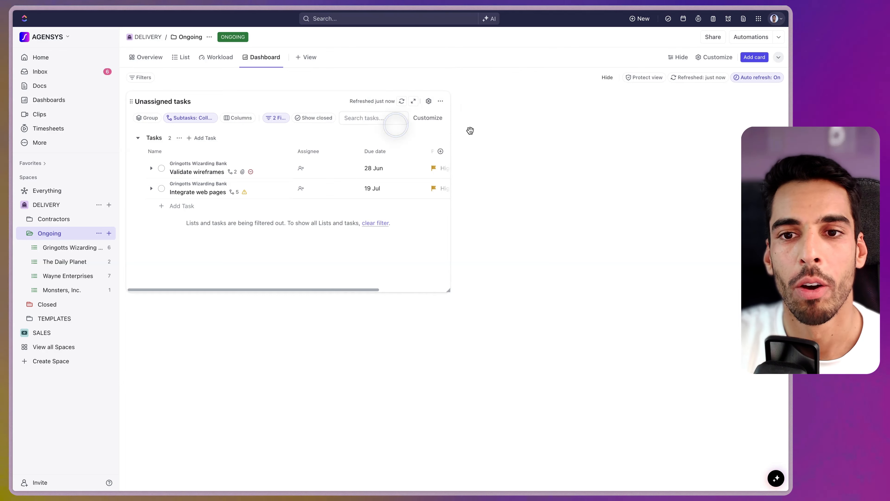
# Rename the copied card to No Estimates tasks
pyautogui.doubleClick(487, 101)
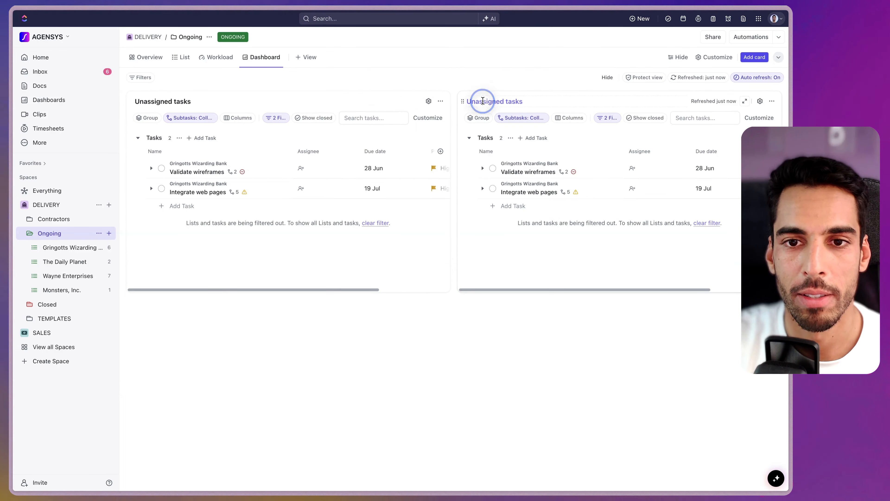
pyautogui.write('No Estimates')
pyautogui.click(556, 87)
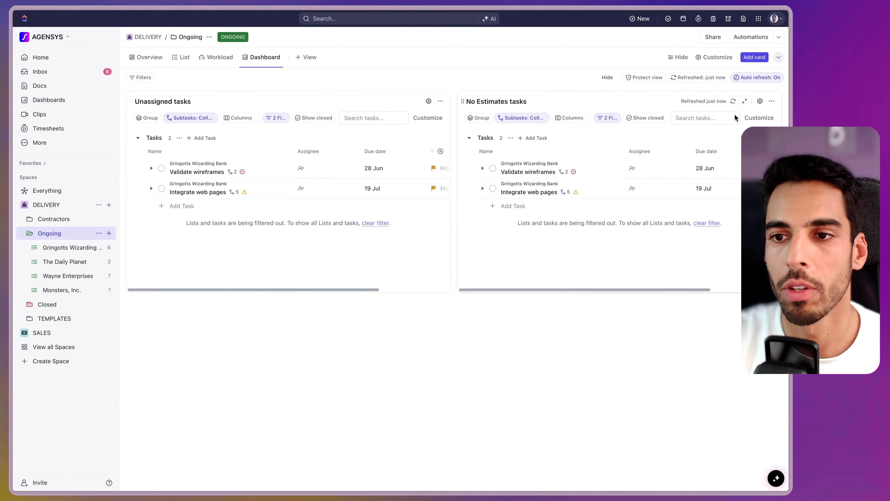
# Change the card's second filter condition from Assignee to Points and save
pyautogui.click(760, 101)
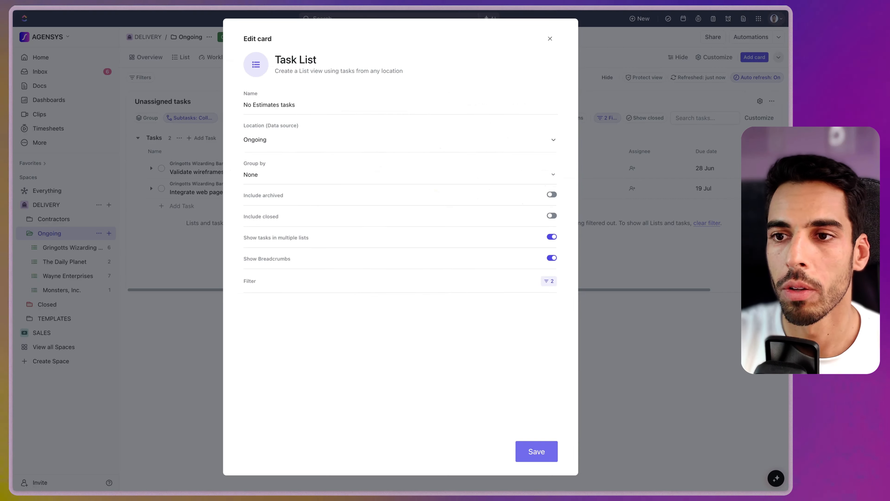
pyautogui.click(543, 280)
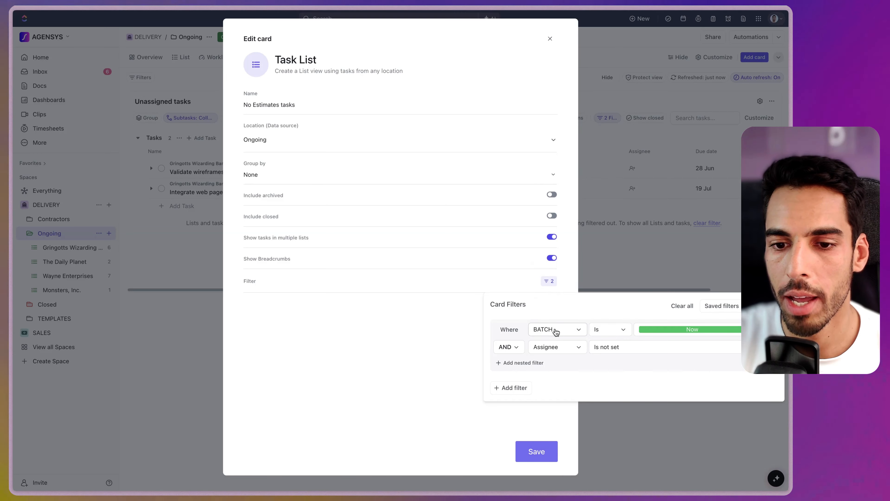
pyautogui.click(556, 346)
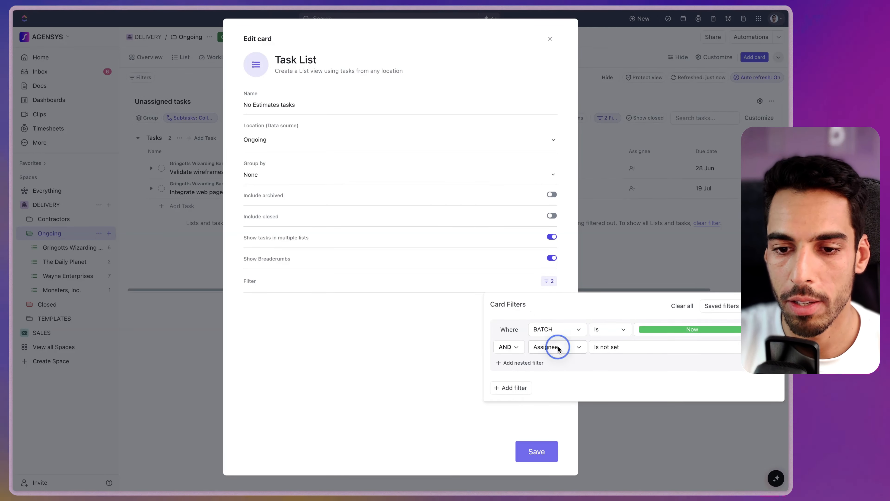
pyautogui.write('poi')
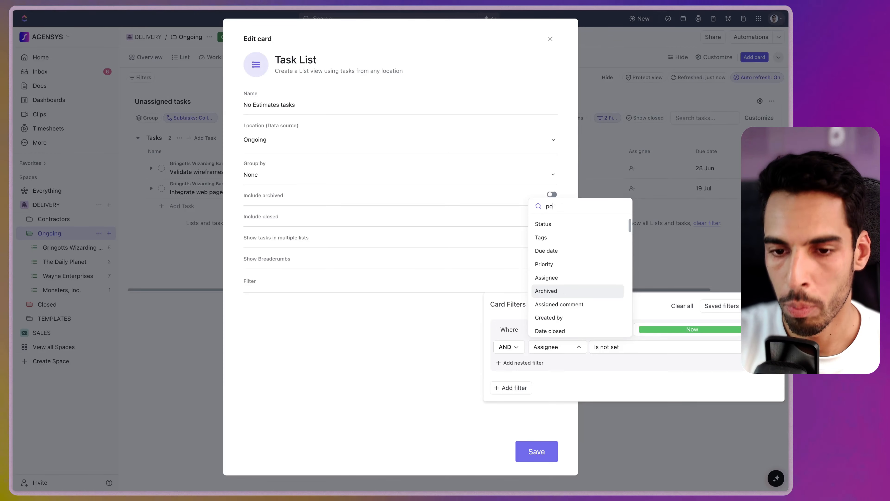
pyautogui.click(561, 252)
pyautogui.click(529, 458)
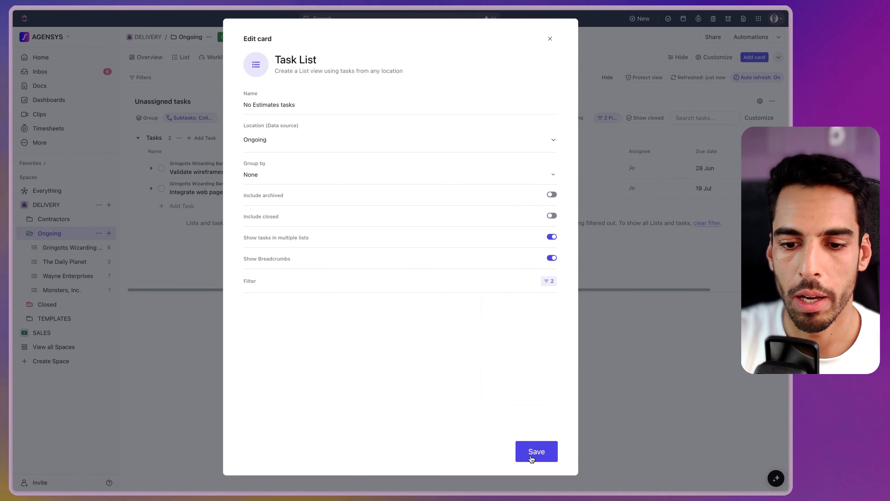
pyautogui.click(535, 458)
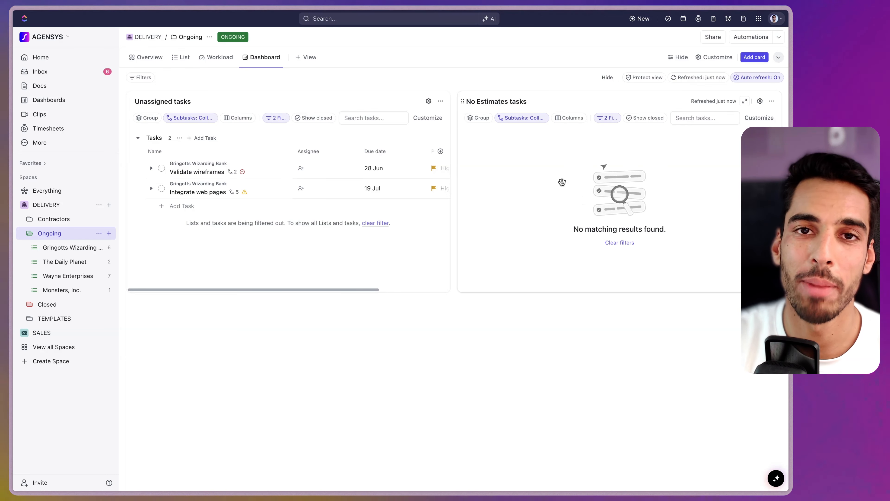
# Empty the Points of Validate wireframes and Client Brief, then view the dashboard card
pyautogui.click(182, 57)
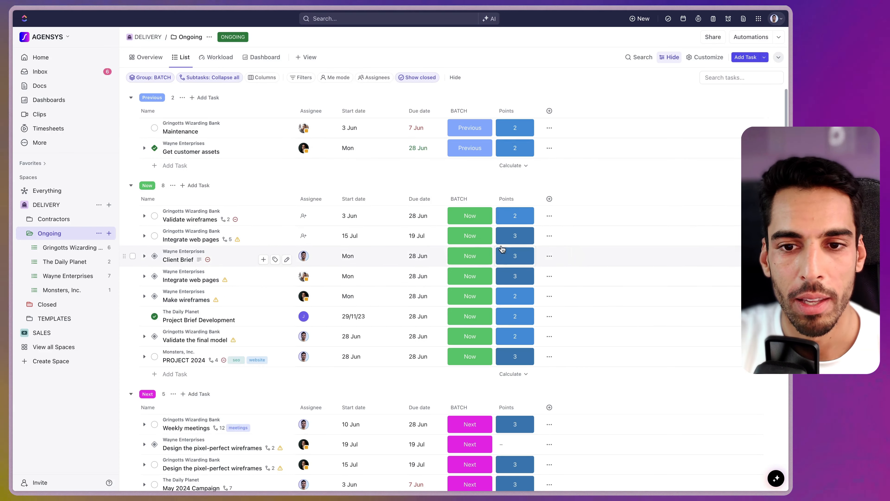
pyautogui.click(515, 218)
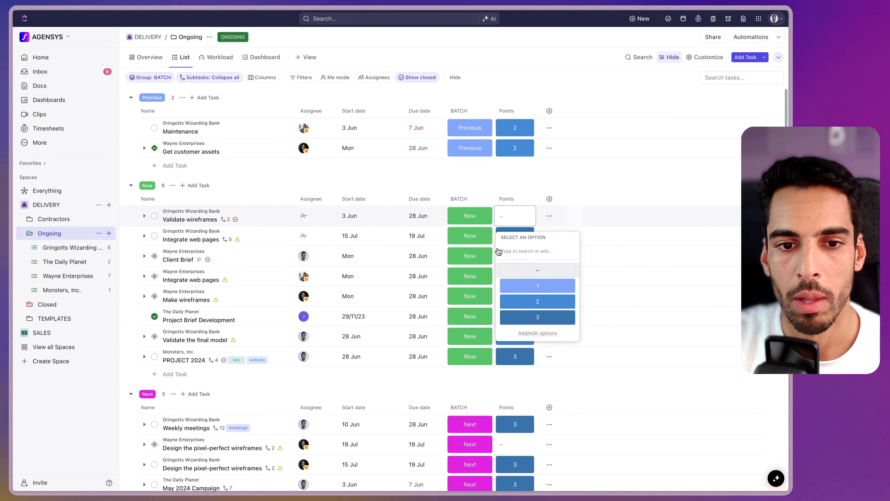
pyautogui.click(471, 270)
pyautogui.click(508, 261)
pyautogui.click(262, 57)
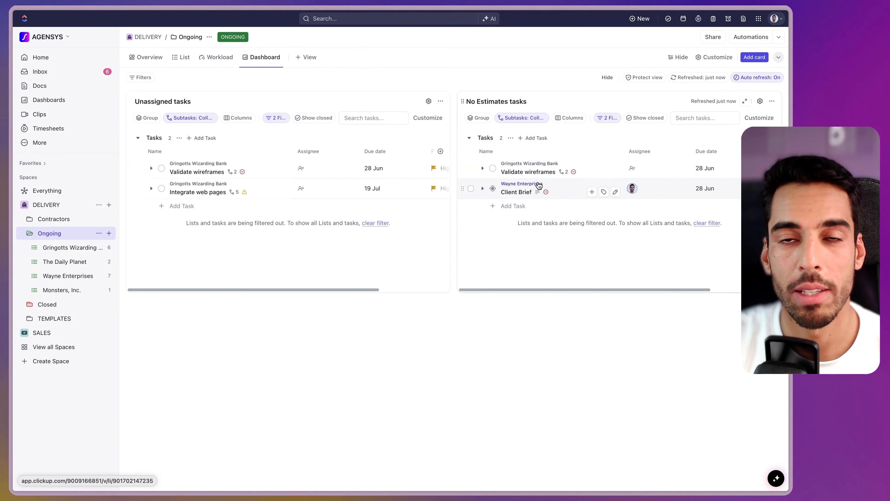
pyautogui.moveTo(564, 290); pyautogui.dragTo(635, 289)
# Add the Points field as a column on the No Estimates tasks card
pyautogui.click(759, 118)
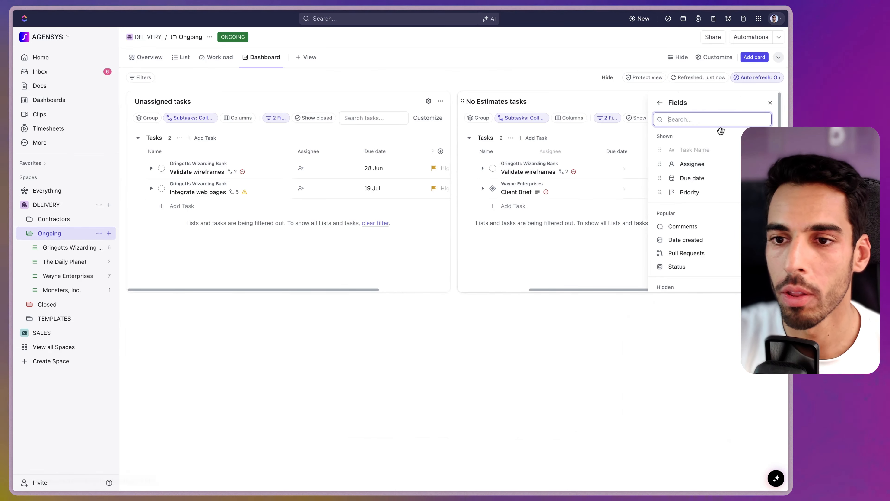
pyautogui.write('poi')
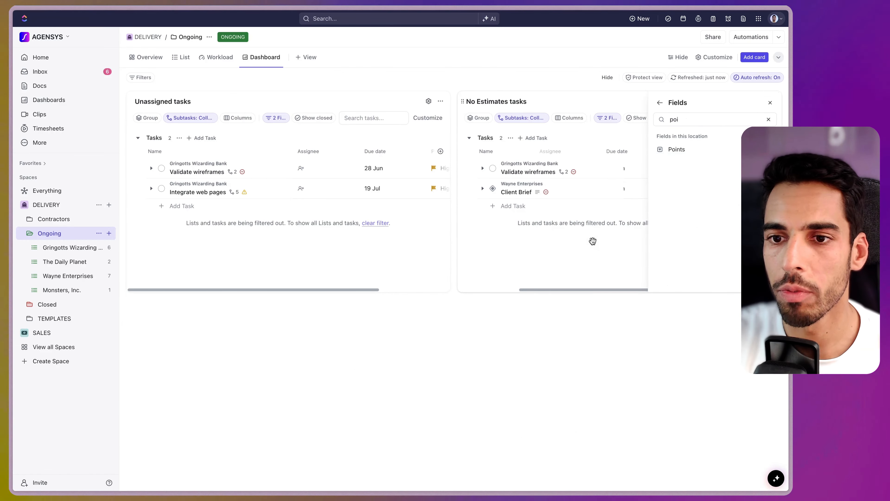
pyautogui.click(592, 240)
# Give Validate wireframes a Points value and refresh the card so only Client Brief remains
pyautogui.click(736, 169)
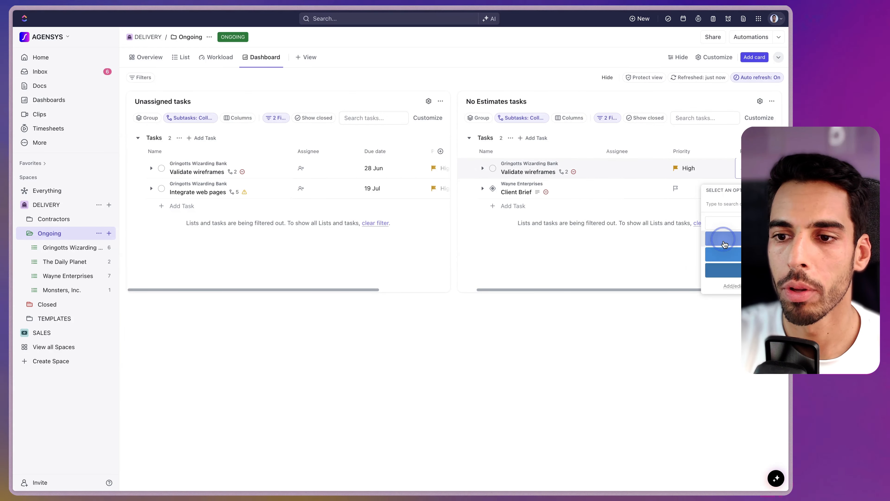
pyautogui.click(722, 239)
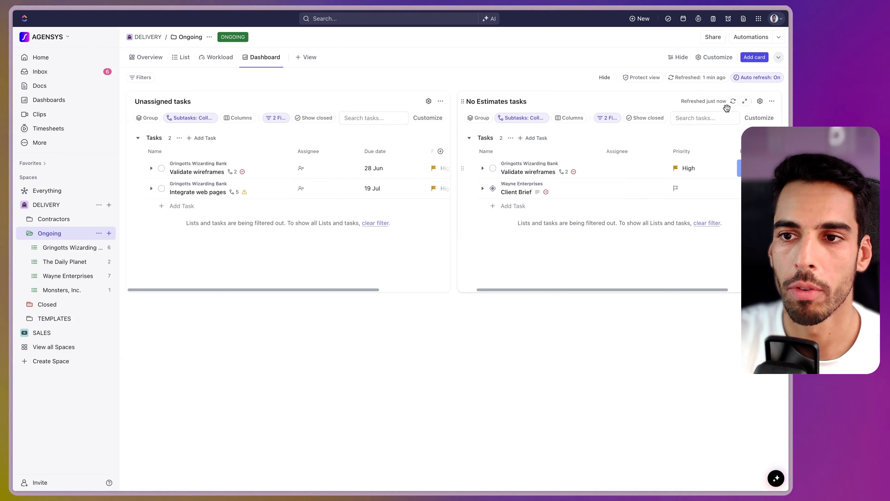
pyautogui.click(734, 101)
pyautogui.click(612, 371)
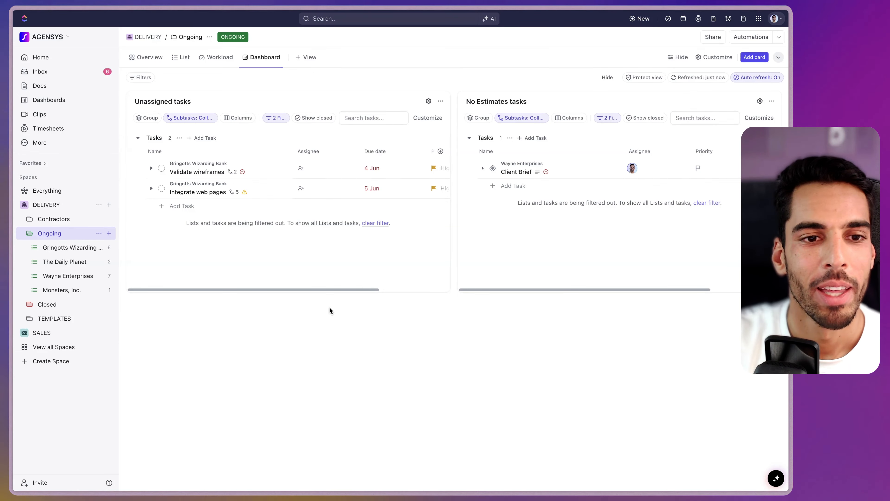
# Create a new line chart card named 'Overdu tasks'
pyautogui.click(754, 57)
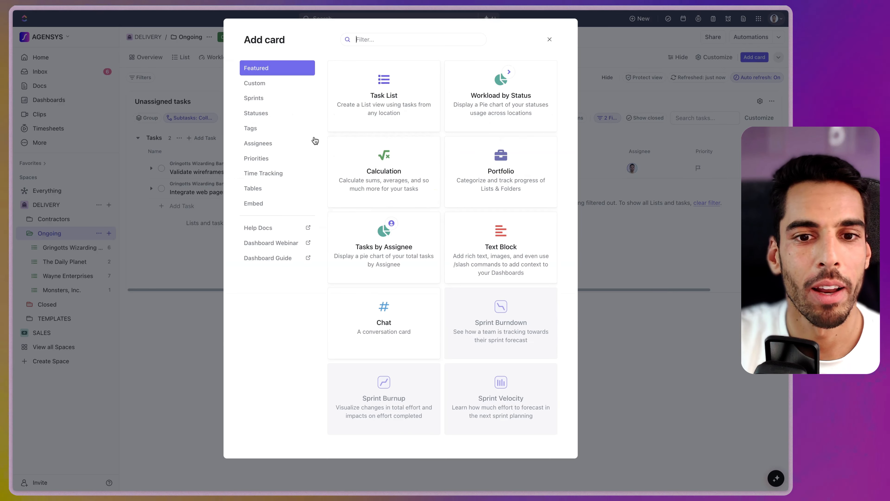
pyautogui.click(261, 86)
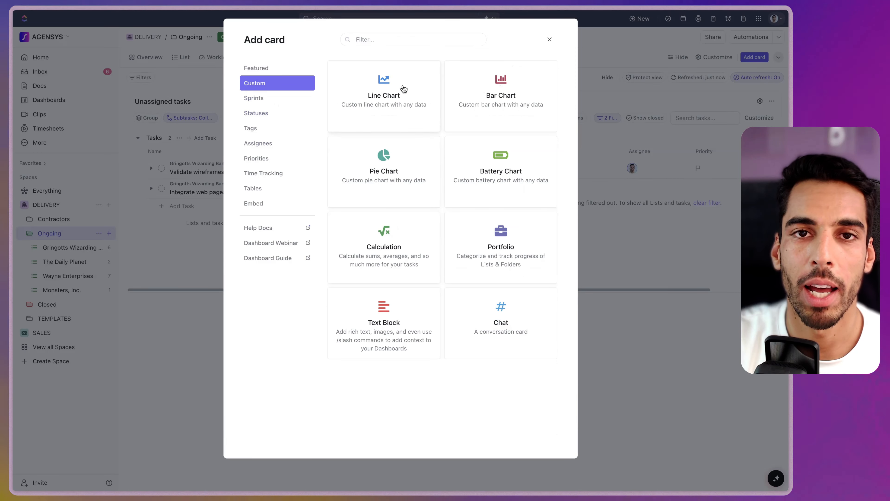
pyautogui.click(382, 80)
pyautogui.tripleClick(261, 105)
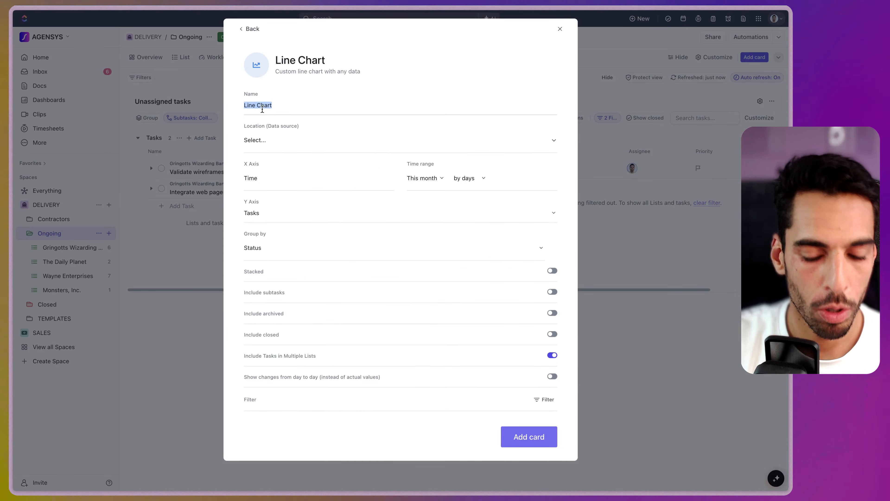
pyautogui.write('Overdu tasks')
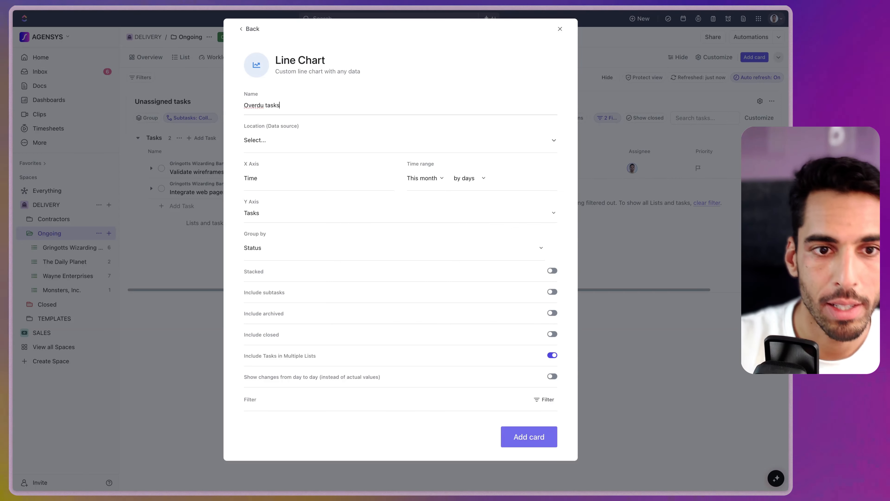
# Use the Ongoing folder as the data source with a last 30 days time range
pyautogui.click(285, 142)
pyautogui.click(356, 179)
pyautogui.click(398, 131)
pyautogui.click(423, 178)
pyautogui.click(442, 255)
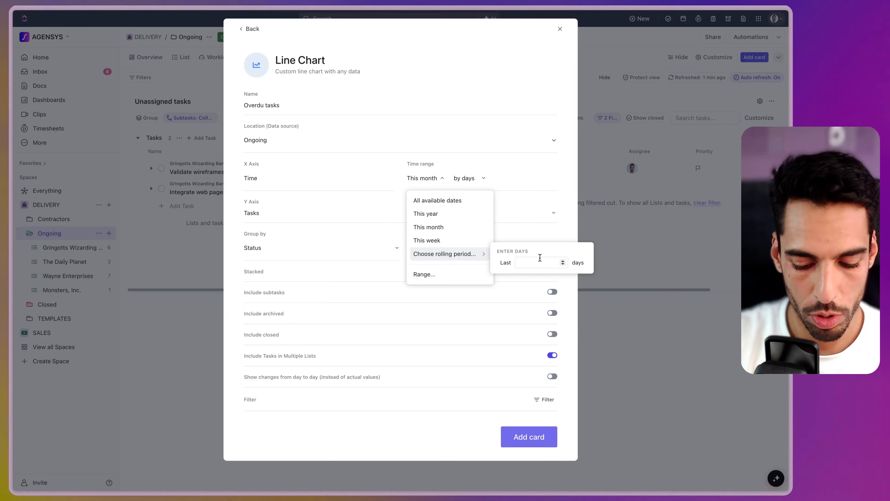
pyautogui.write('30')
pyautogui.press('Return')
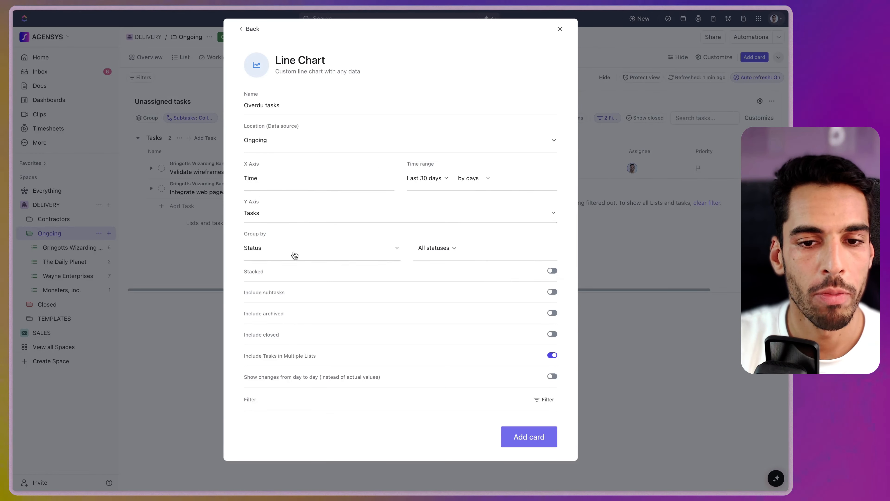
# Add a filter for Due date Is Overdue
pyautogui.click(542, 399)
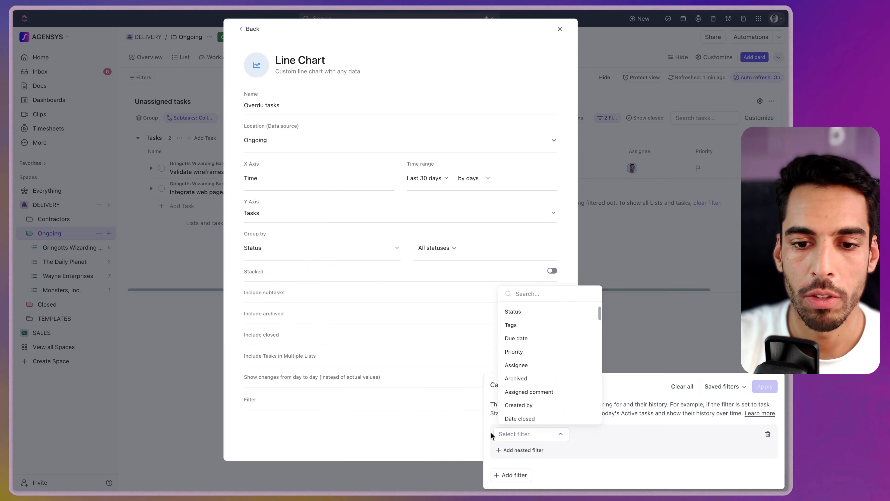
pyautogui.write('due')
pyautogui.click(528, 312)
pyautogui.click(632, 435)
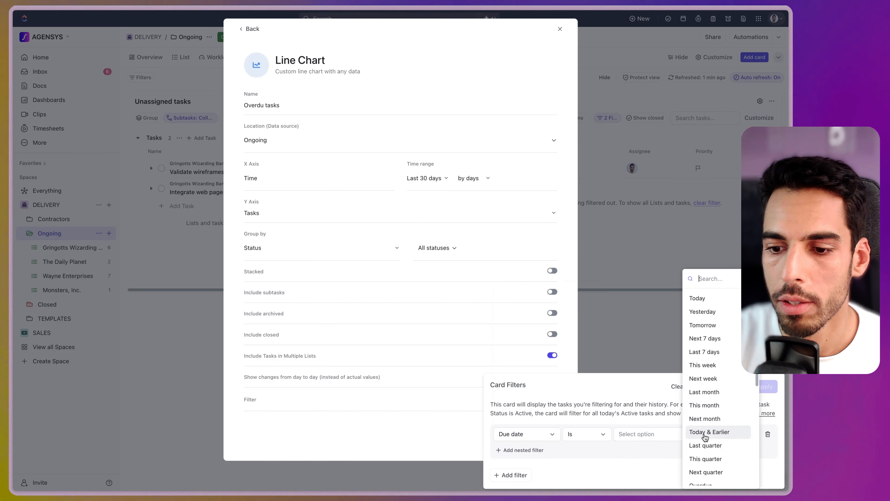
pyautogui.click(700, 485)
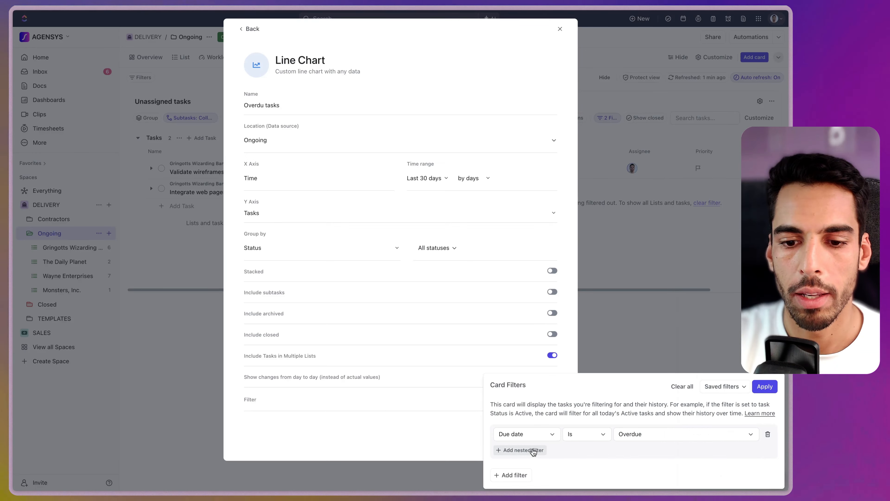
# Add a second filter for BATCH Is Now, apply both filters, and add the card
pyautogui.click(533, 450)
pyautogui.click(578, 443)
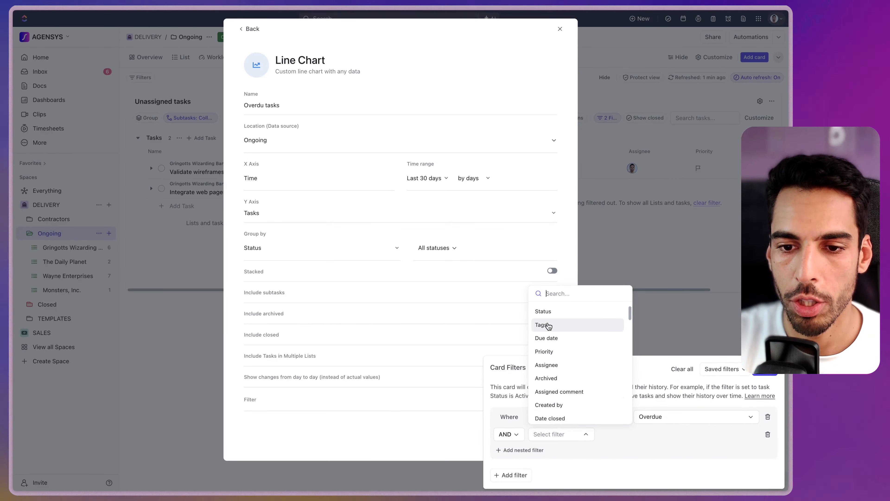
pyautogui.scroll(-5, 564, 384)
pyautogui.click(561, 386)
pyautogui.click(673, 414)
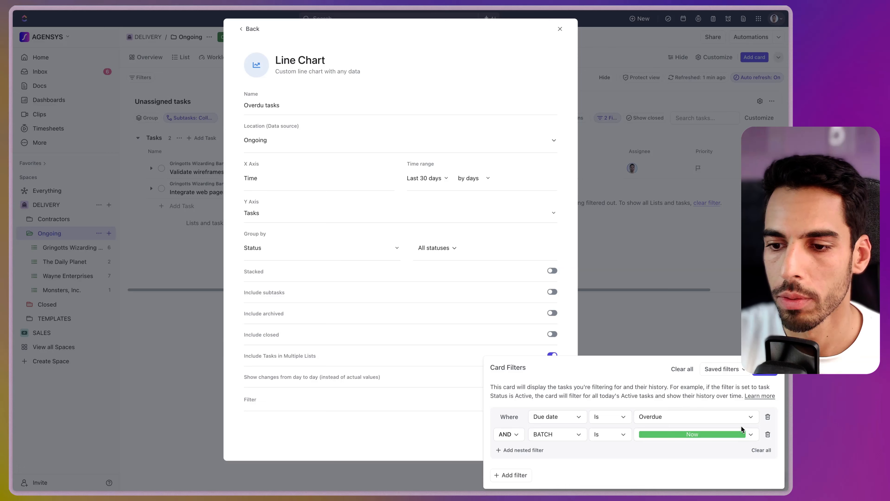
pyautogui.click(764, 369)
pyautogui.click(529, 436)
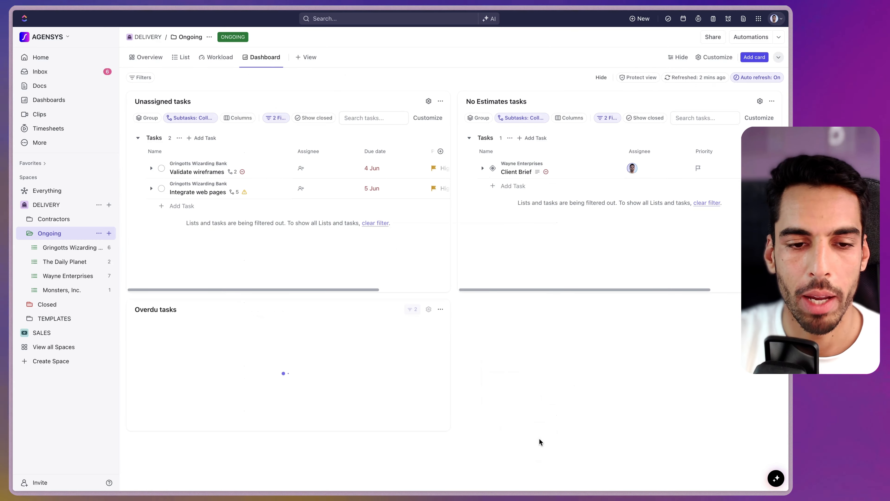
# Correct the card title to 'Overdue tasks'
pyautogui.click(157, 311)
pyautogui.write('e')
pyautogui.press('Return')
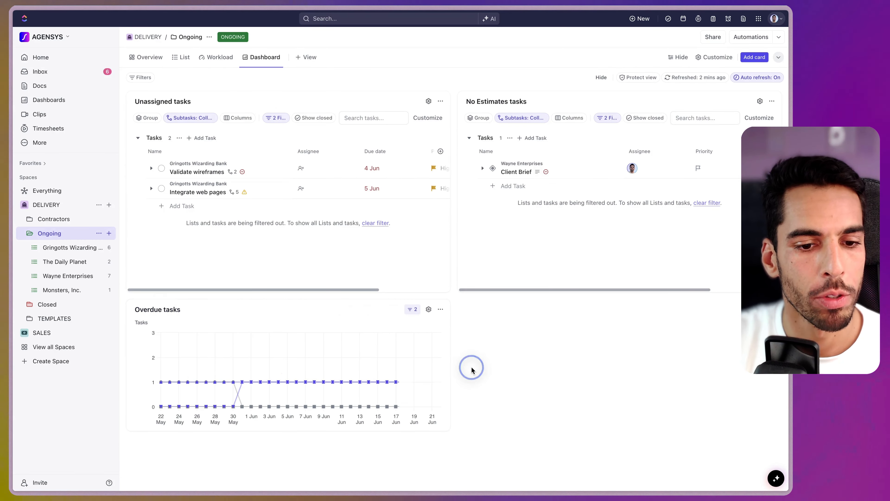
# Make the Overdue tasks card taller and set its Group by to None
pyautogui.click(293, 446)
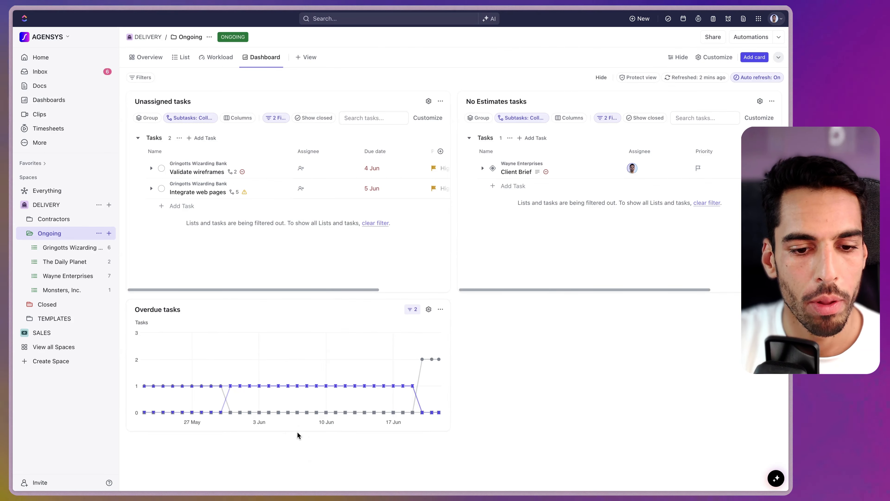
pyautogui.moveTo(298, 430); pyautogui.dragTo(299, 485)
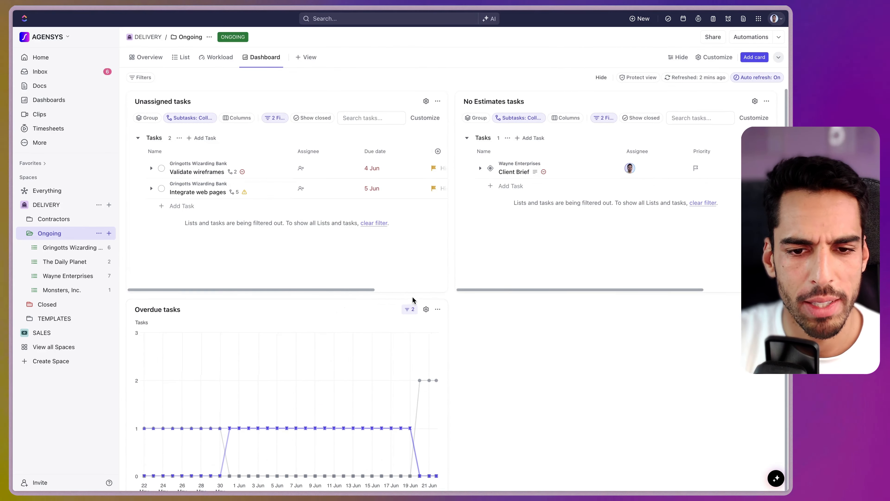
pyautogui.click(428, 310)
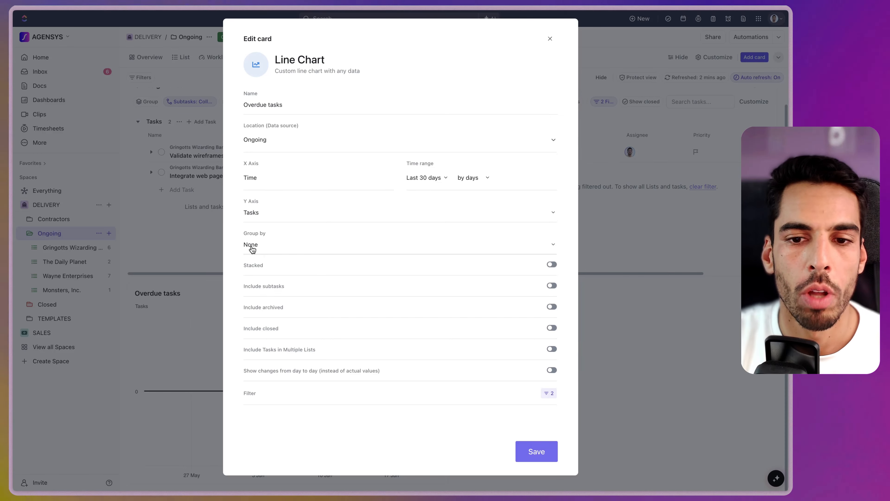
pyautogui.click(536, 452)
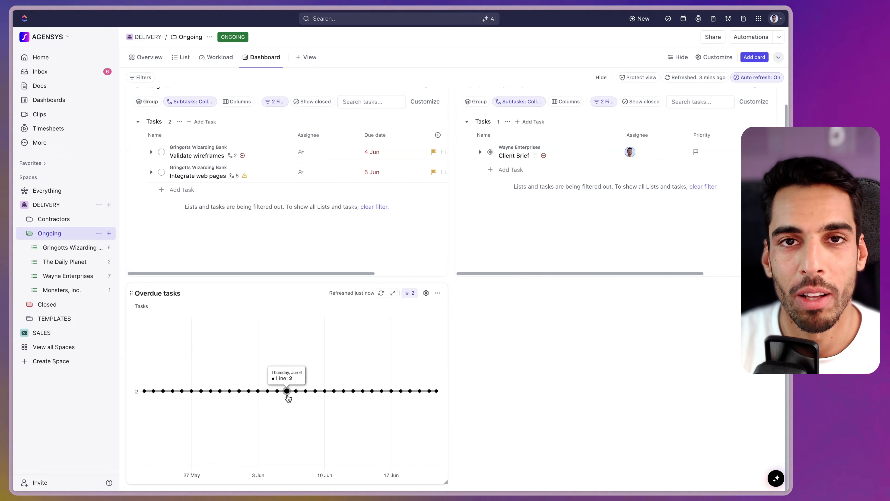
# Duplicate the Overdue tasks card and remove its Due date overdue filter, keeping BATCH Now
pyautogui.click(437, 293)
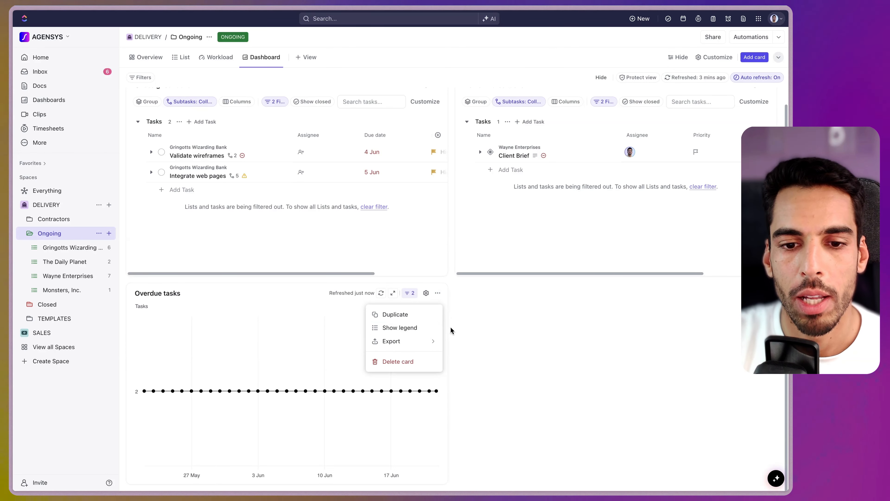
pyautogui.click(395, 315)
pyautogui.click(735, 293)
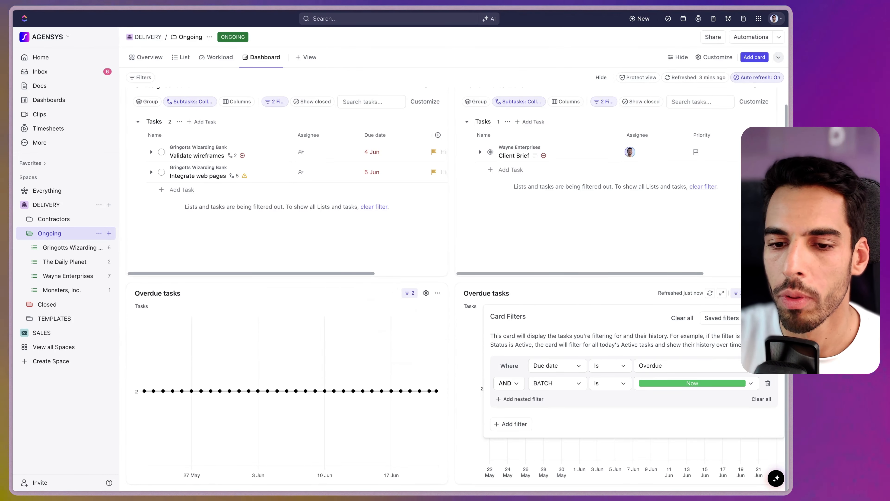
pyautogui.click(768, 365)
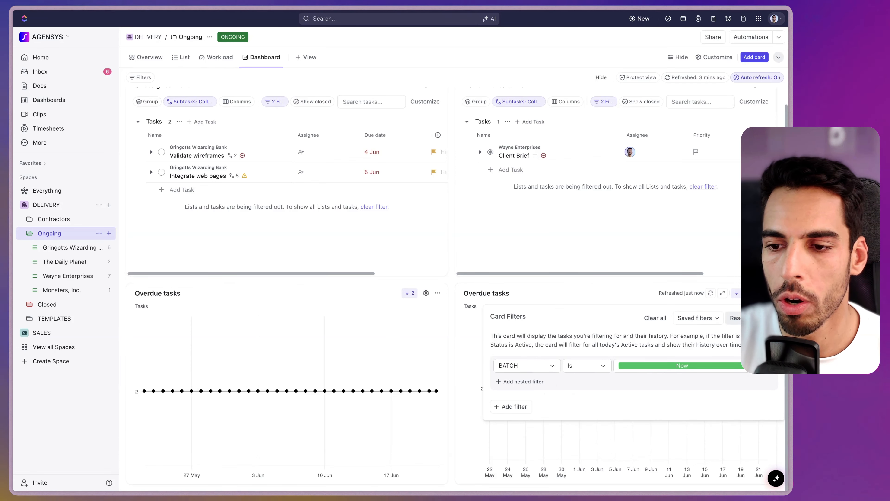
pyautogui.click(744, 293)
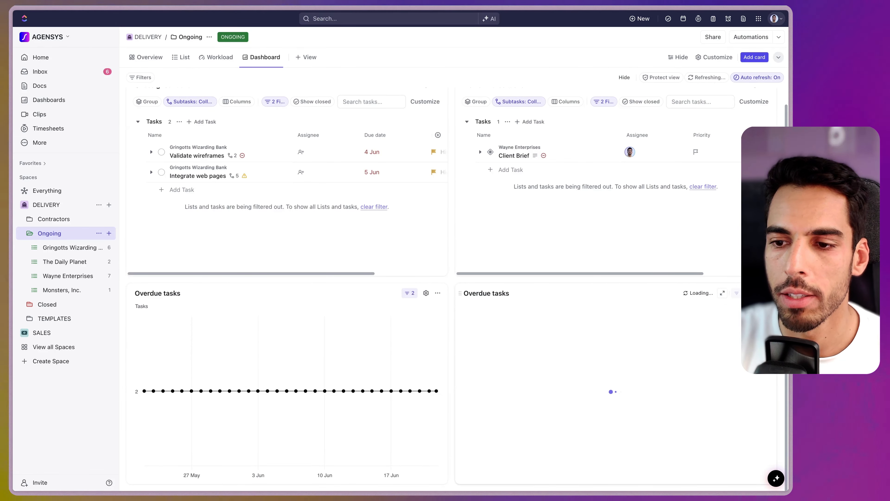
# Set the duplicated chart's Y axis to Dropdowns > Points and save
pyautogui.click(755, 293)
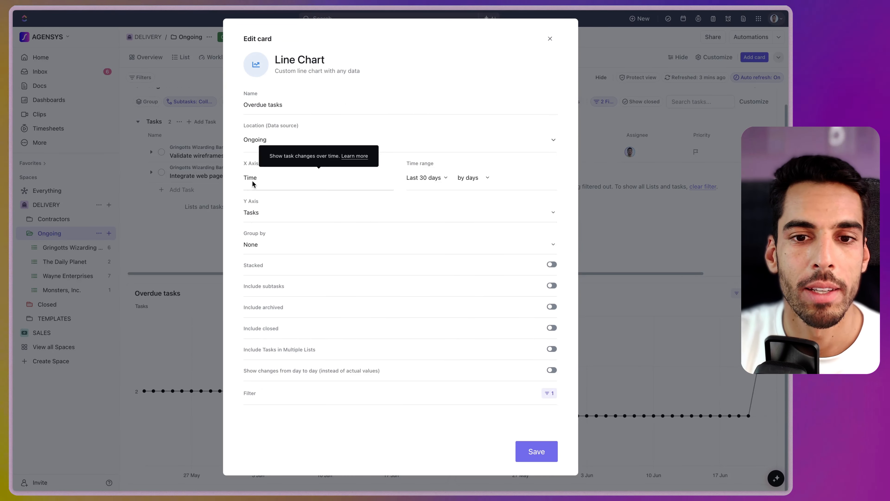
pyautogui.click(252, 213)
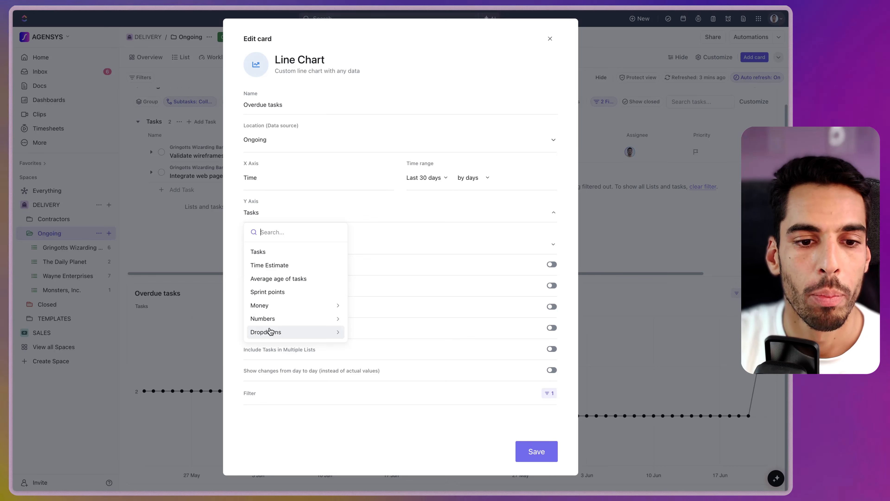
pyautogui.click(278, 332)
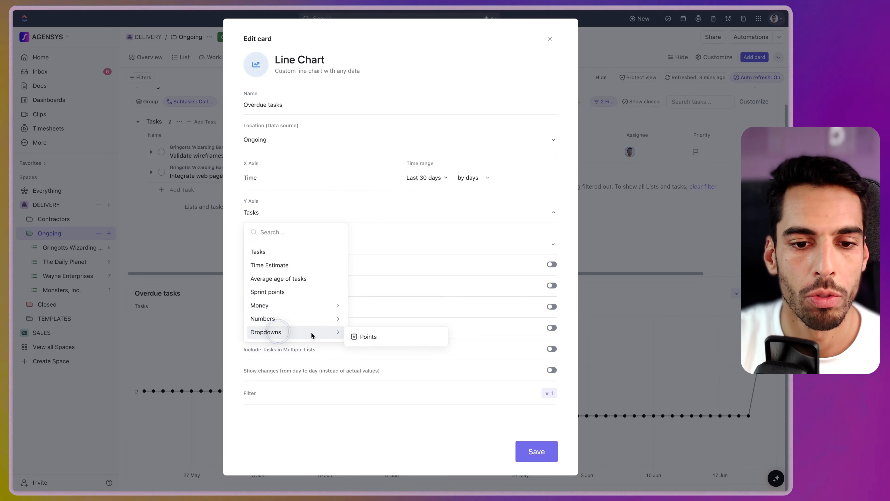
pyautogui.click(381, 337)
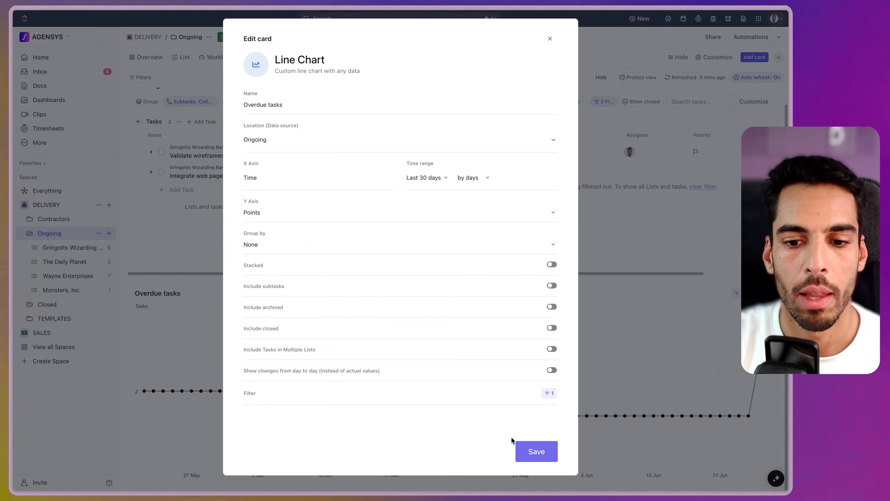
pyautogui.click(528, 452)
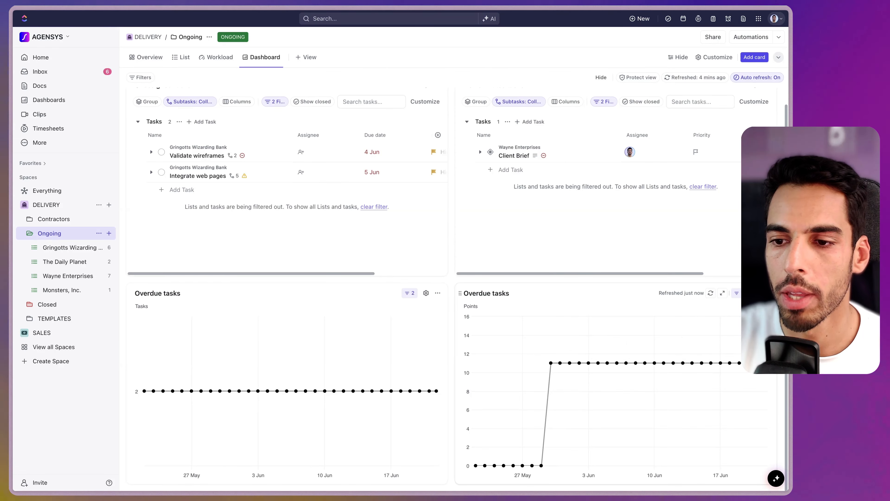
# Turn on Stacked for the copied Points chart and rename it 'Points per batch'
pyautogui.click(752, 293)
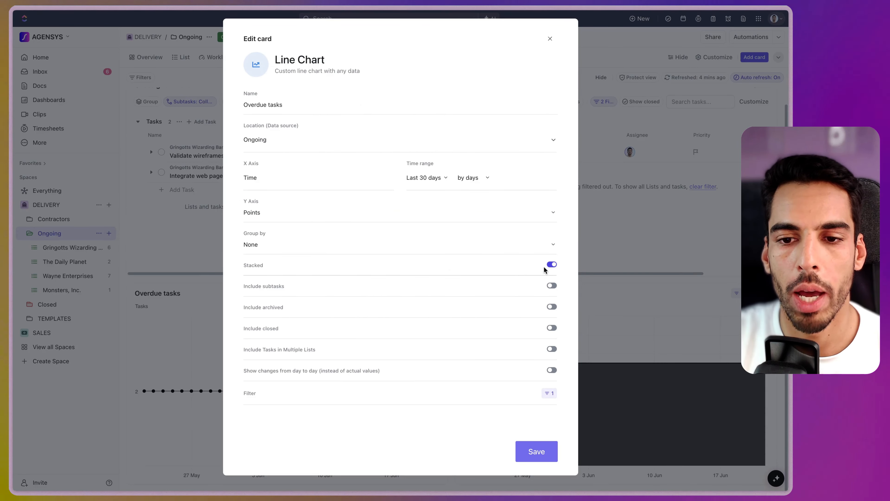
pyautogui.click(535, 455)
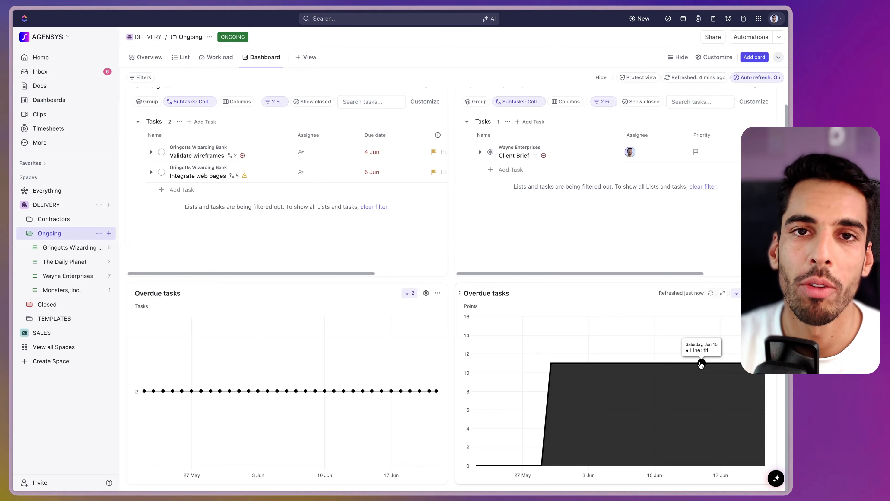
pyautogui.click(471, 294)
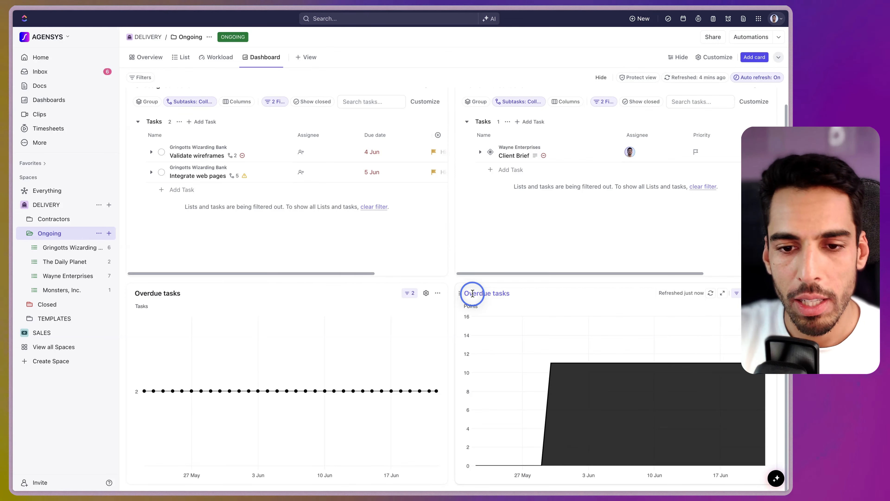
pyautogui.write('Points per batchks')
pyautogui.press('BackSpace')
pyautogui.press('BackSpace')
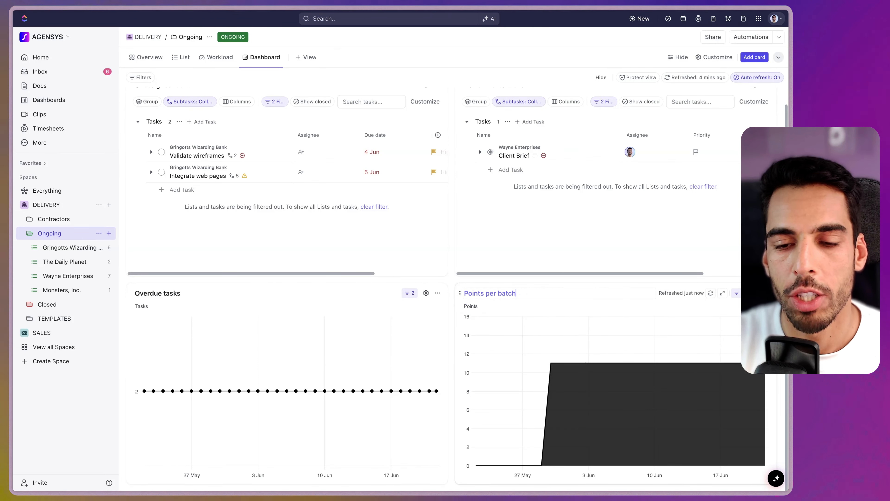
pyautogui.press('Return')
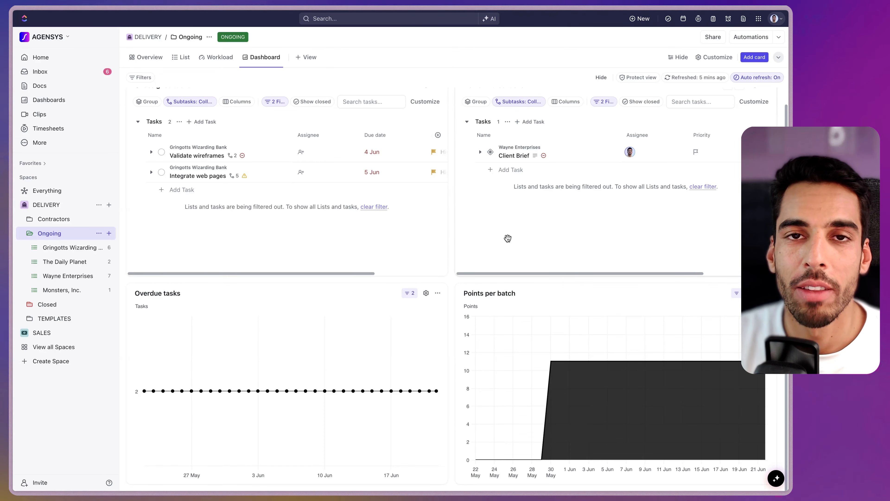